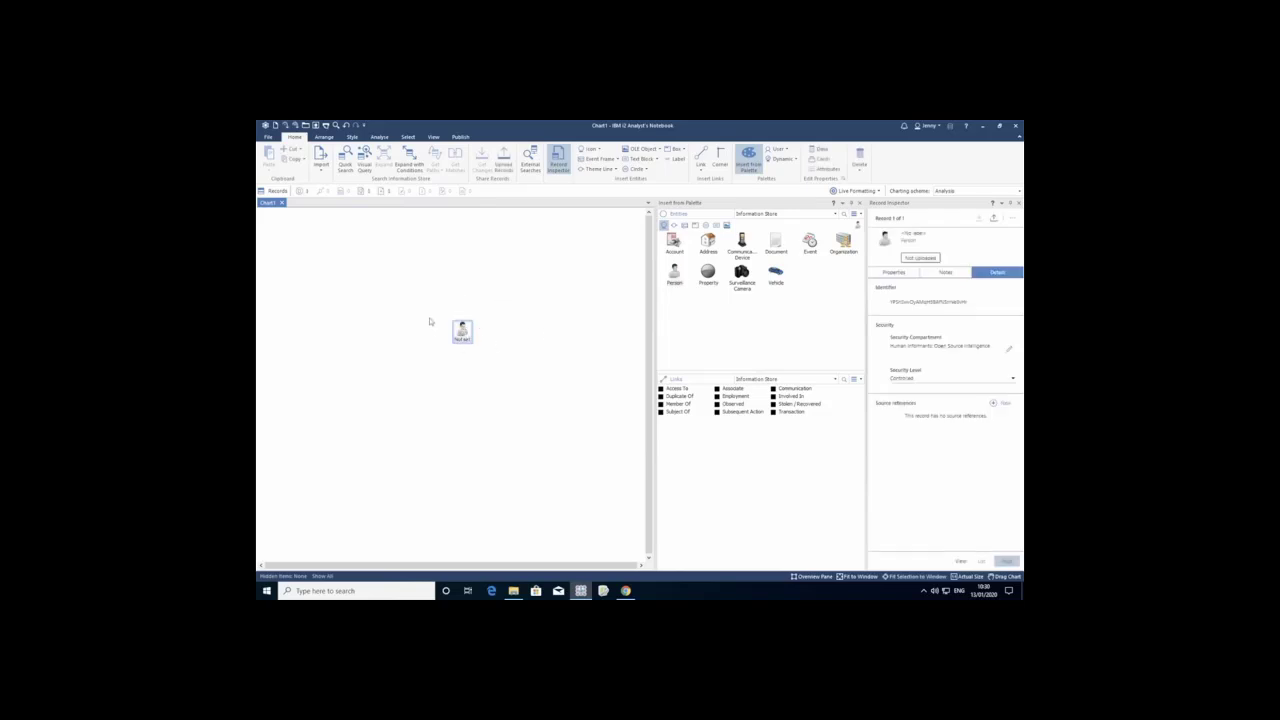
- Search the Information Store for the not-yet-uploaded person record by its copied identifier, and close the search
mouse_move(464, 338)
double_click(928, 302)
left_click(938, 302)
double_click(945, 300)
left_click(345, 160)
double_click(613, 190)
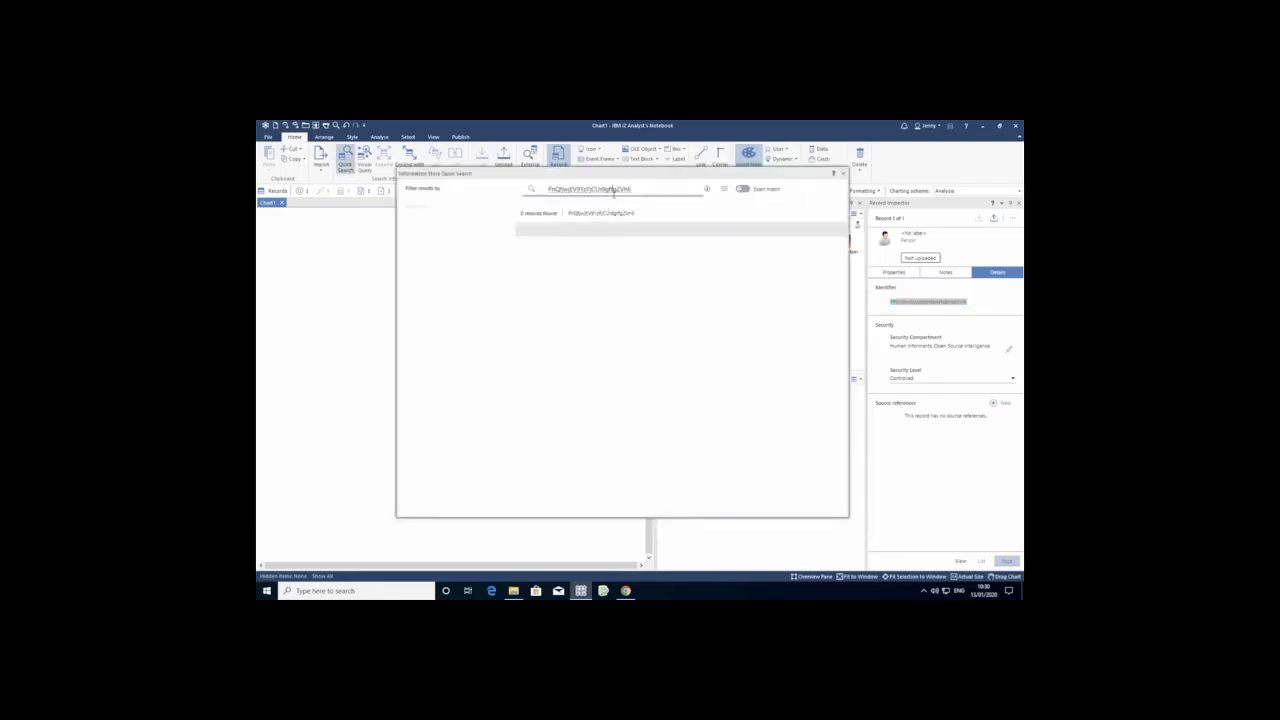
type("YPSnSwvDyAMqHS9AfNSmVeSvHr")
key("Return")
left_click(346, 358)
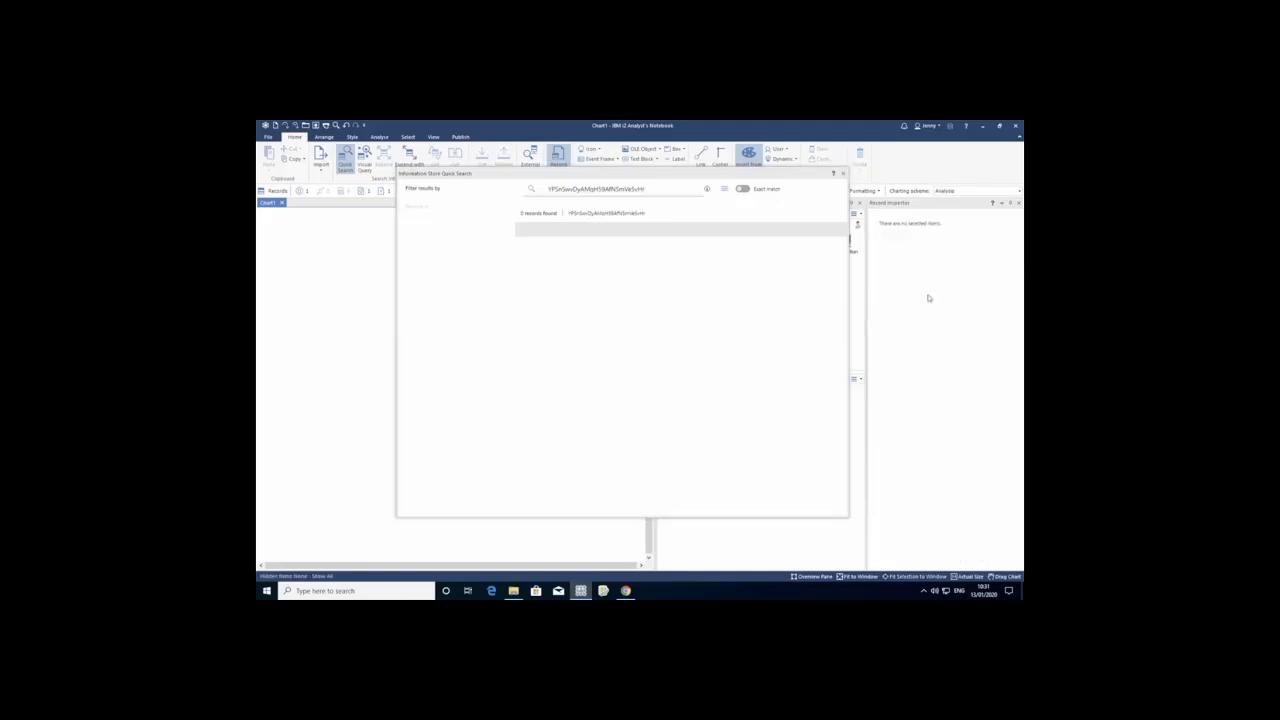
left_click(842, 173)
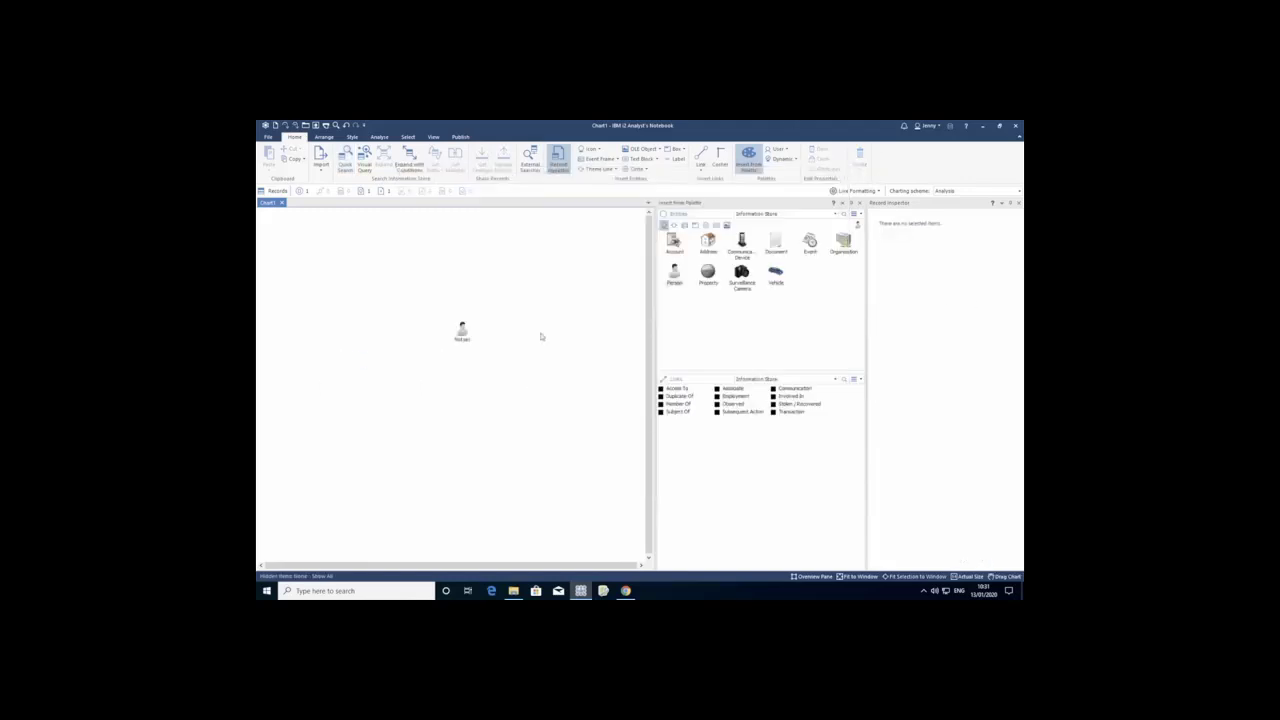
- Fill in the person's first name, family name and age in the chart record's properties
left_click(461, 331)
left_click(884, 272)
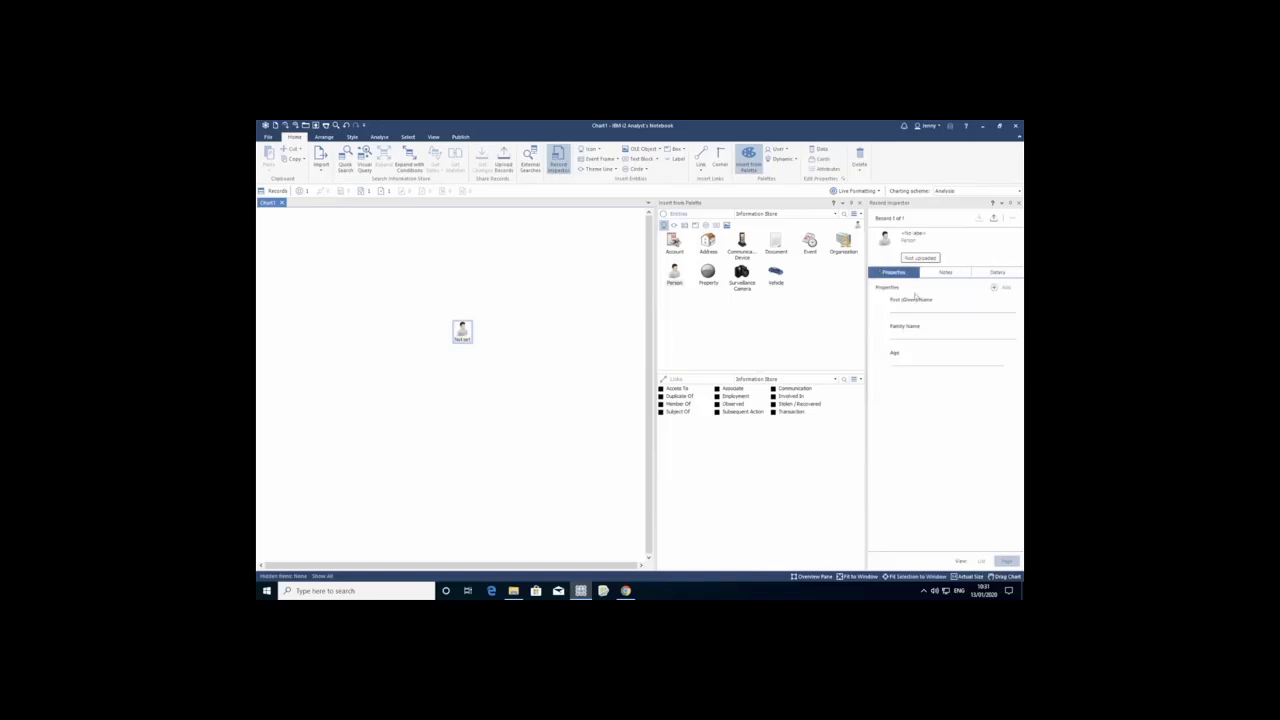
left_click(917, 306)
type("Da")
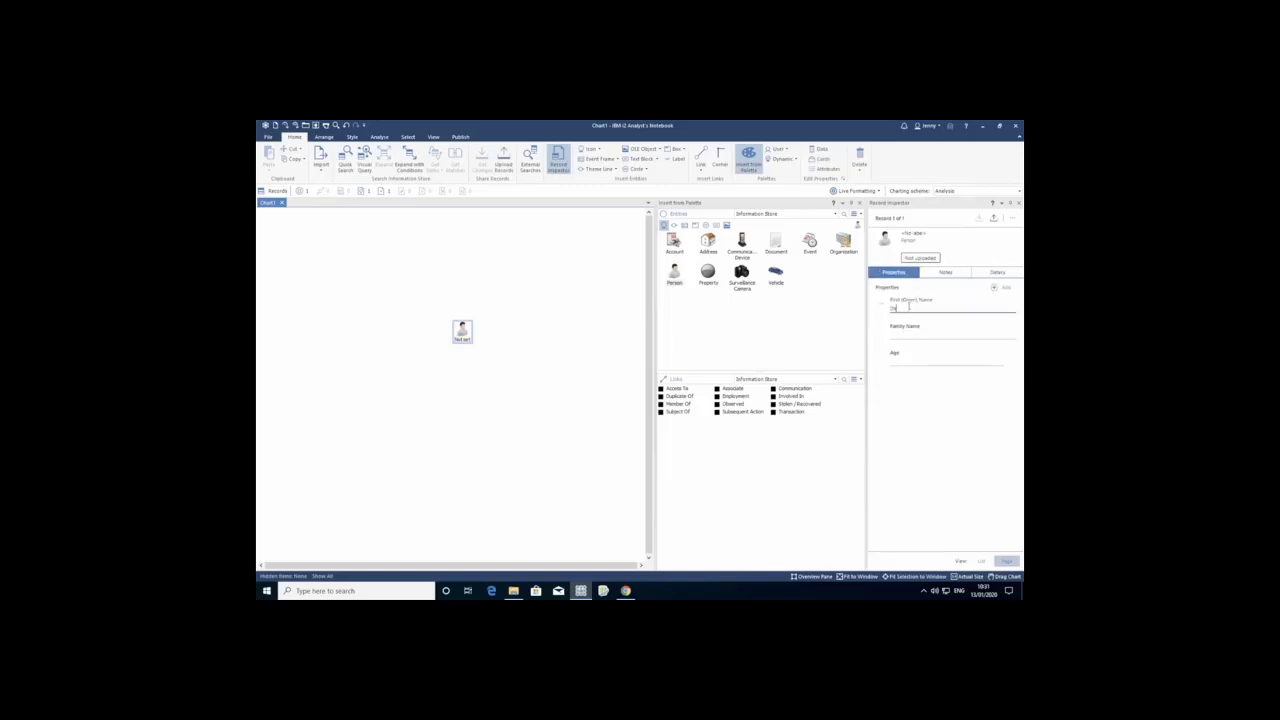
type("vid")
key("Tab")
type("Bad Guy")
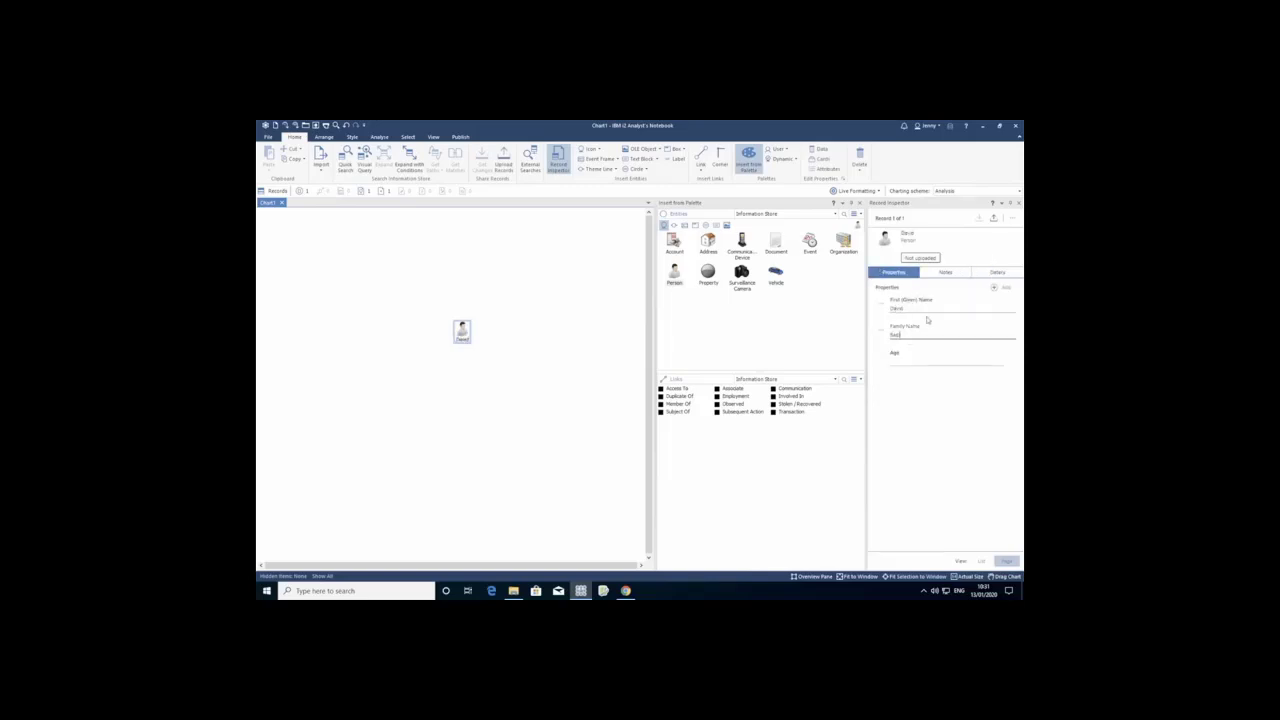
left_click(919, 360)
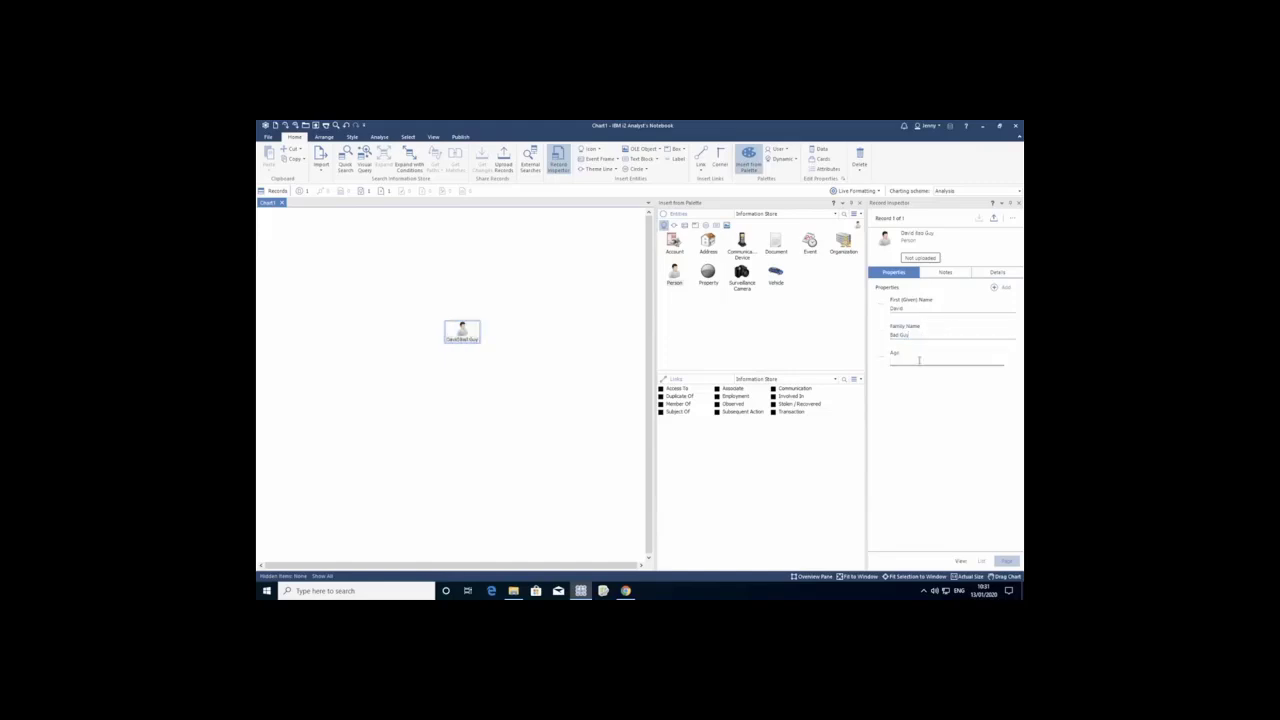
- Check the person record's identifier details and upload the new record to the Information Store
left_click(978, 277)
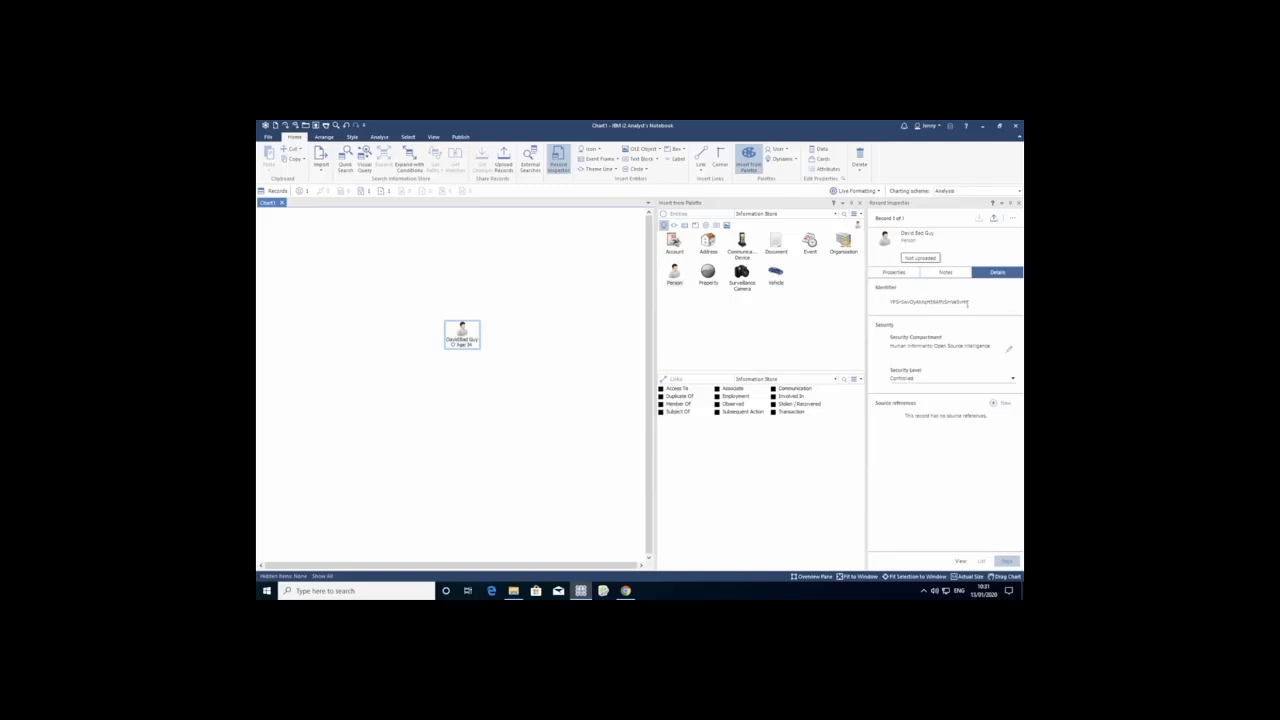
left_click(993, 220)
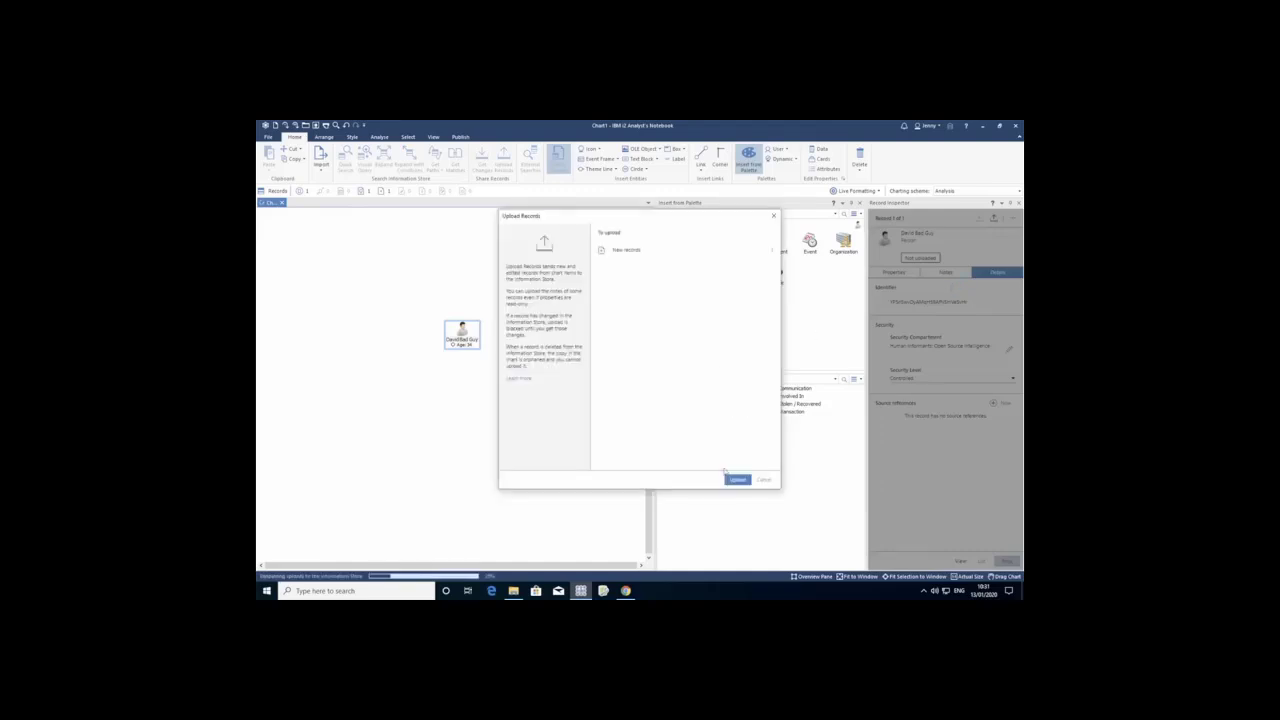
left_click(737, 477)
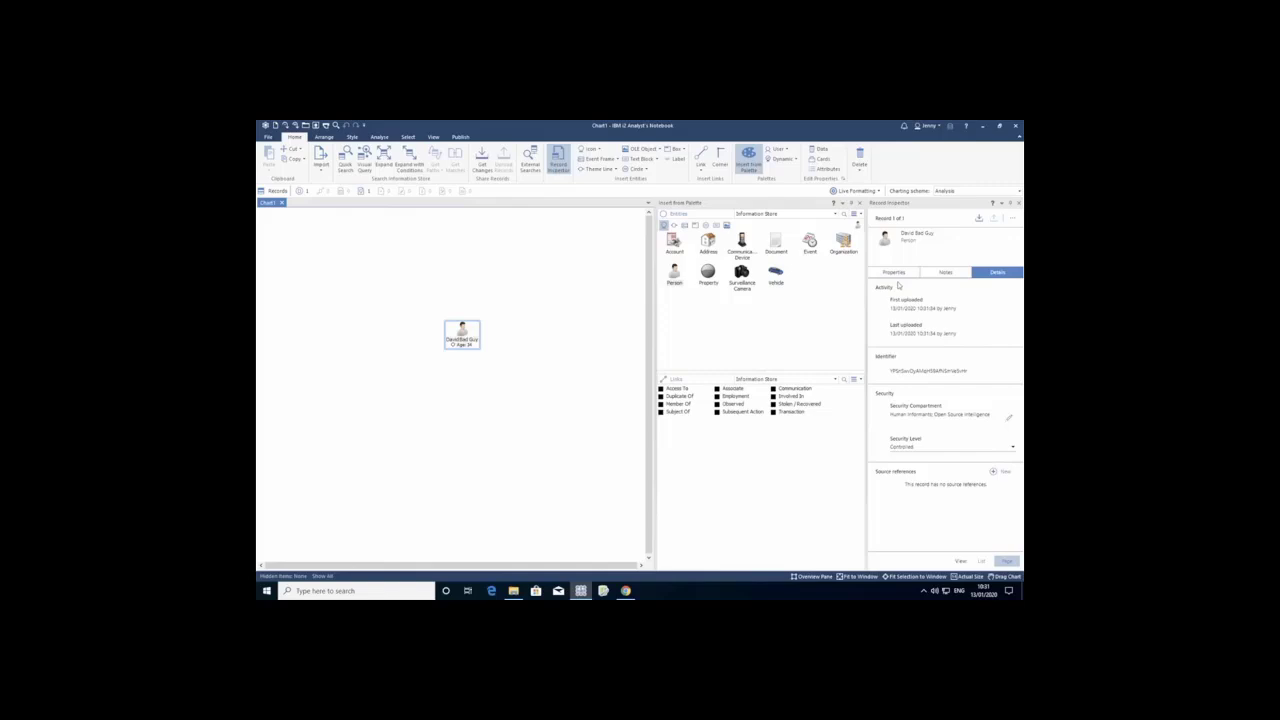
- Search the Information Store for the uploaded person record by its identifier with Exact match turned on, and close the search
double_click(915, 369)
left_click(345, 160)
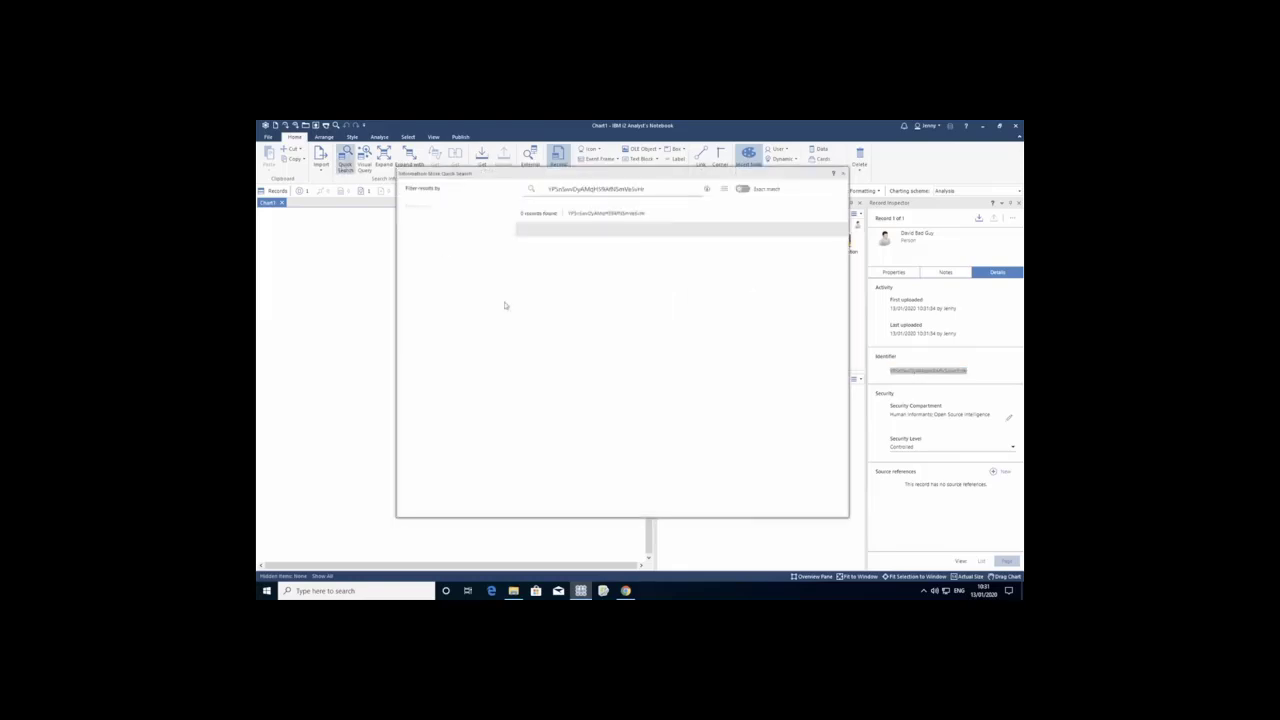
left_click(651, 189)
key("Return")
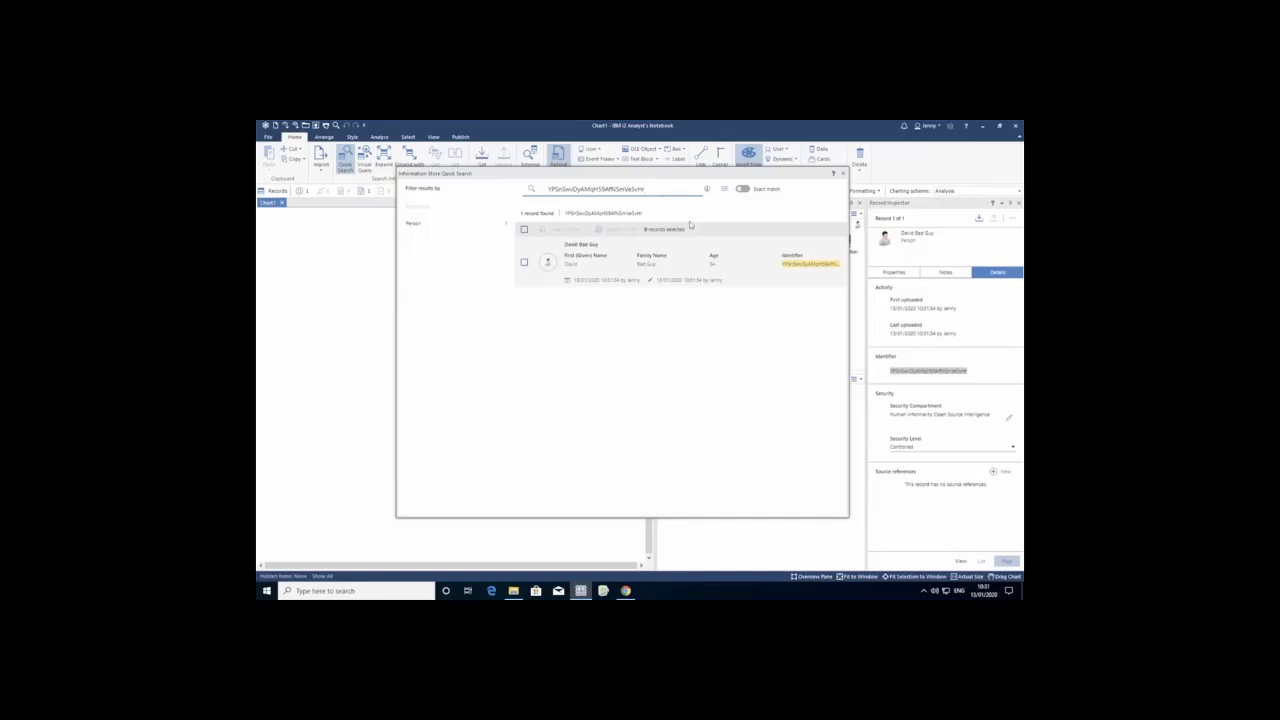
left_click(745, 193)
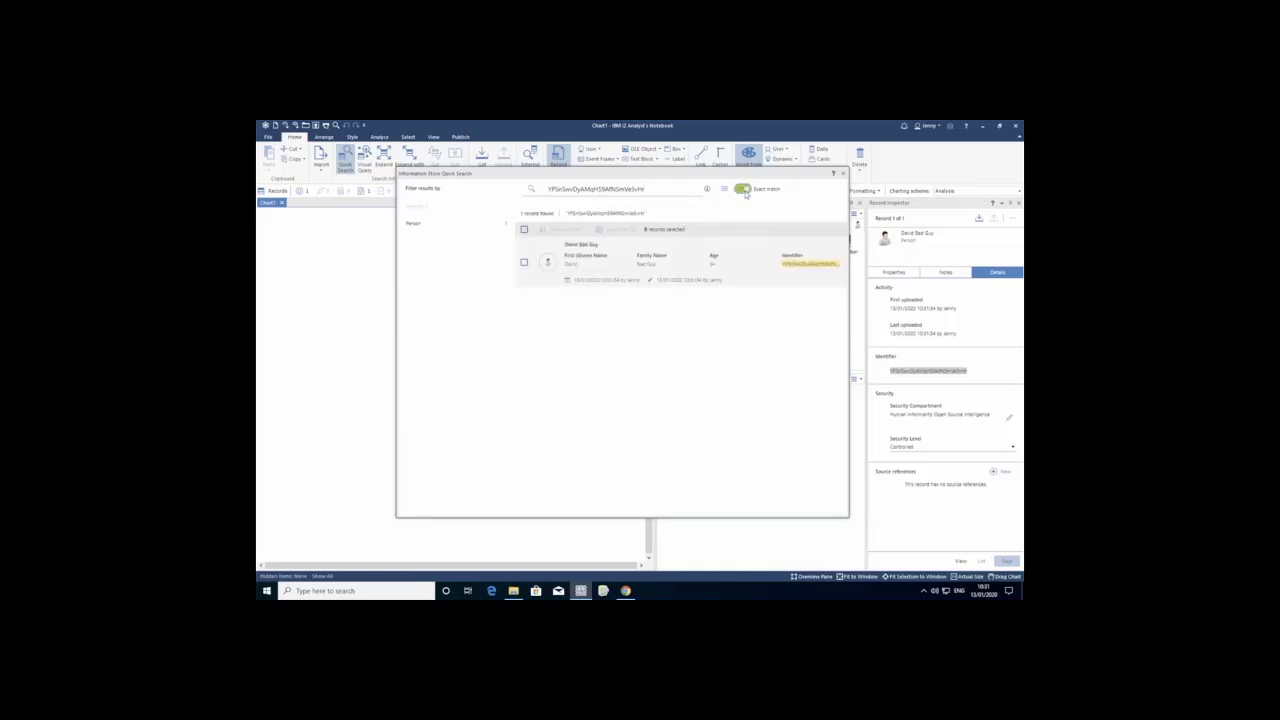
left_click(649, 190)
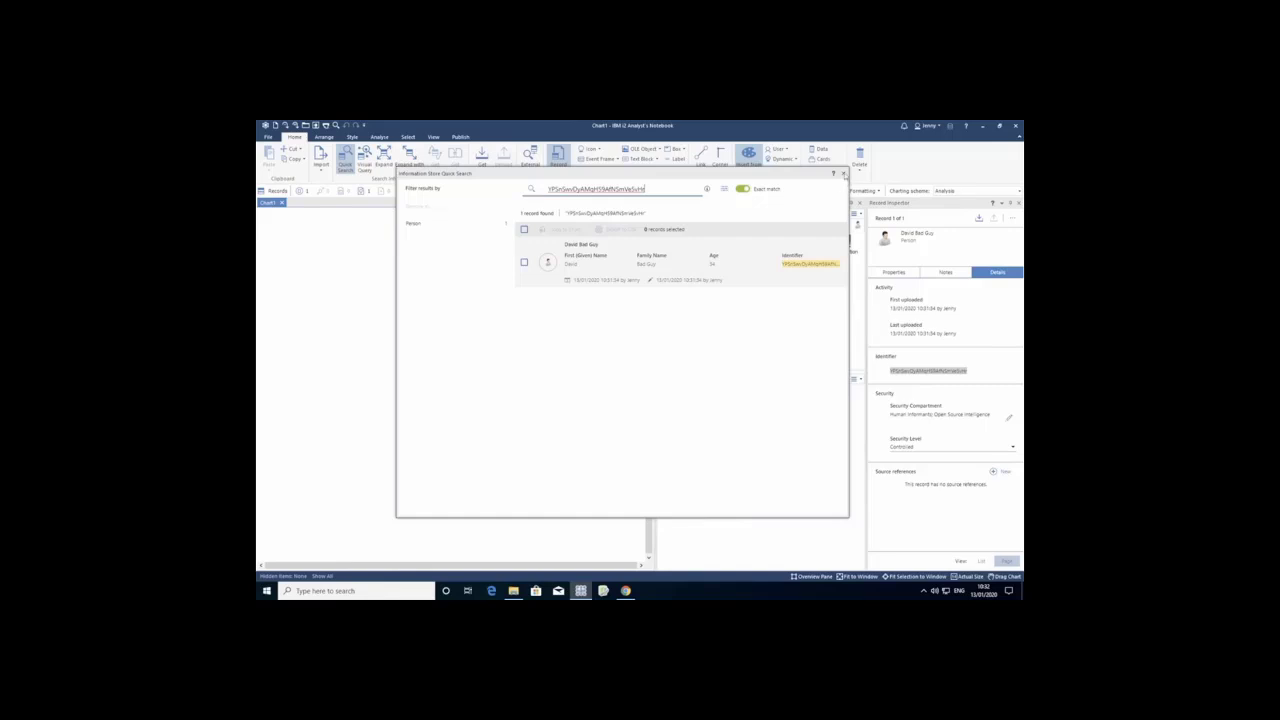
left_click(844, 173)
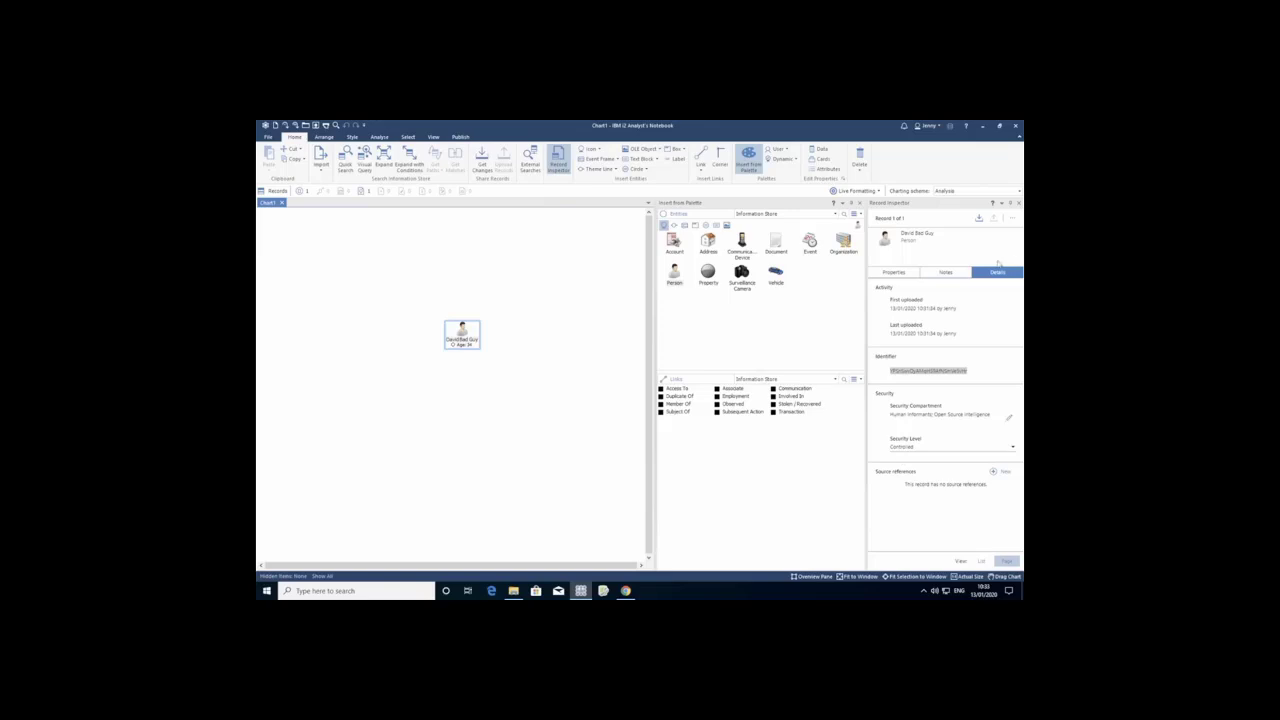
left_click(900, 381)
left_click(1000, 472)
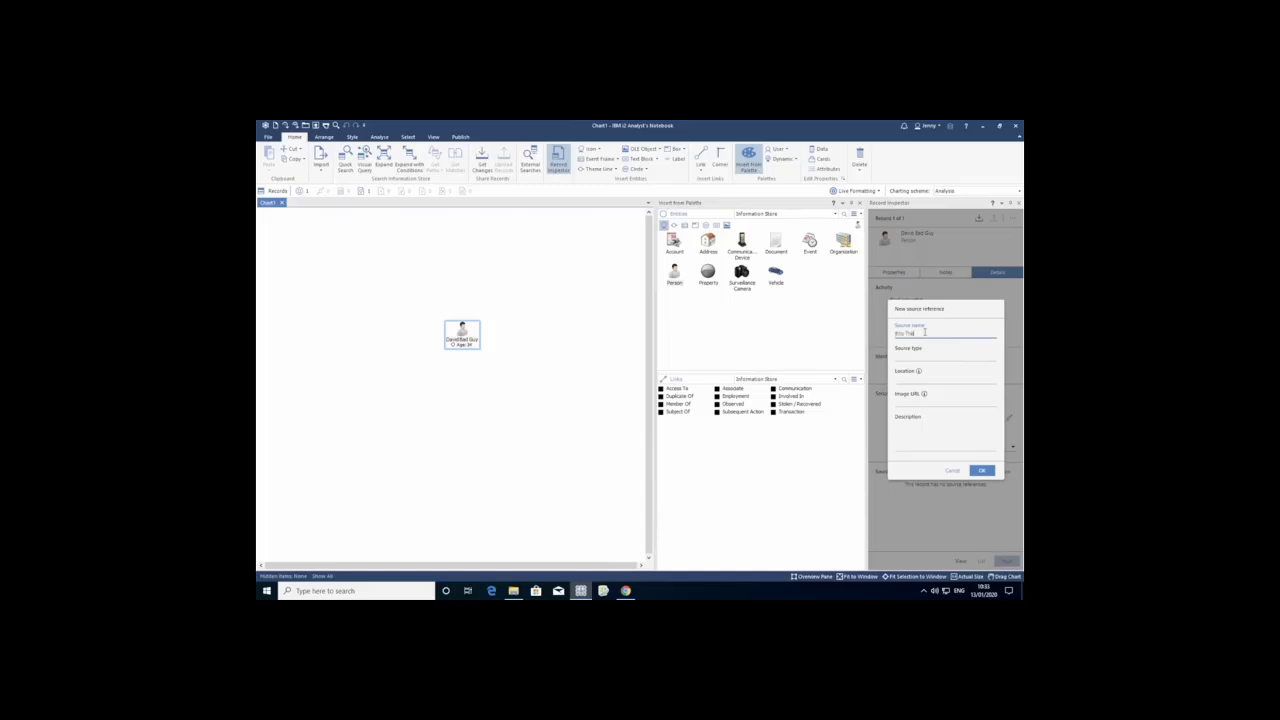
type("Whistle")
left_click(918, 358)
type("Human Informant")
left_click(912, 380)
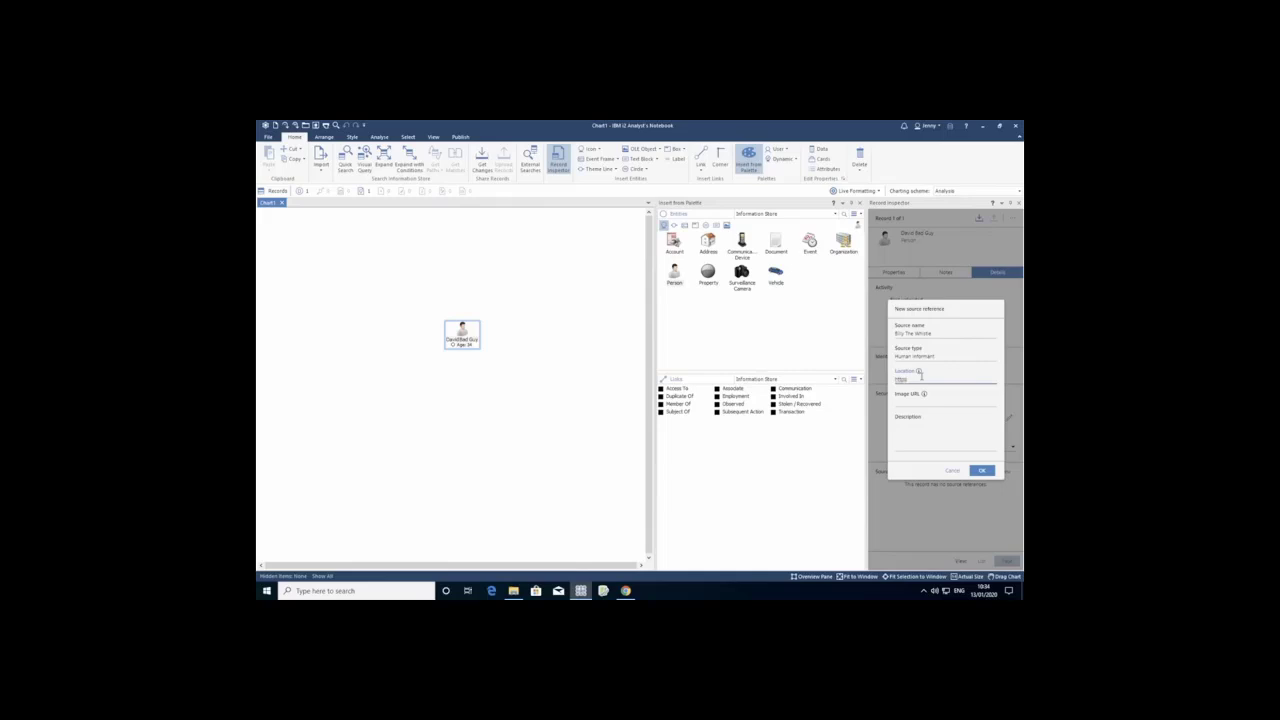
type("://www.google.com")
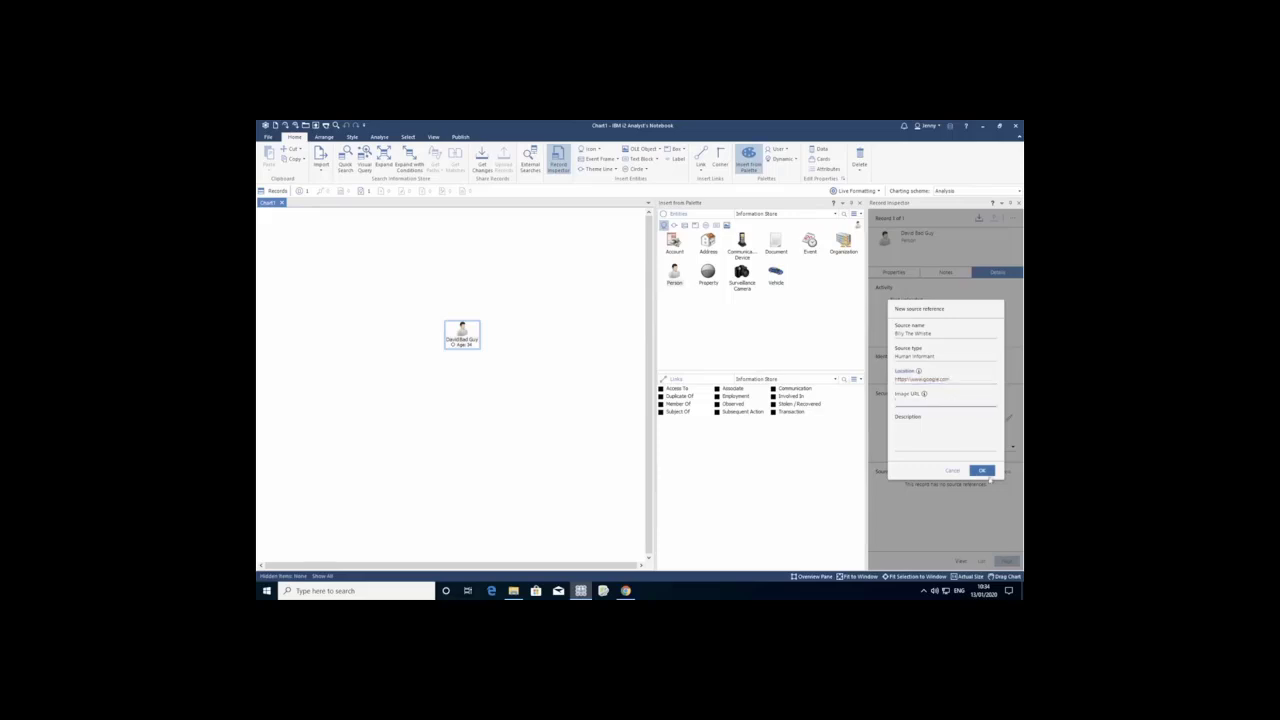
left_click(984, 472)
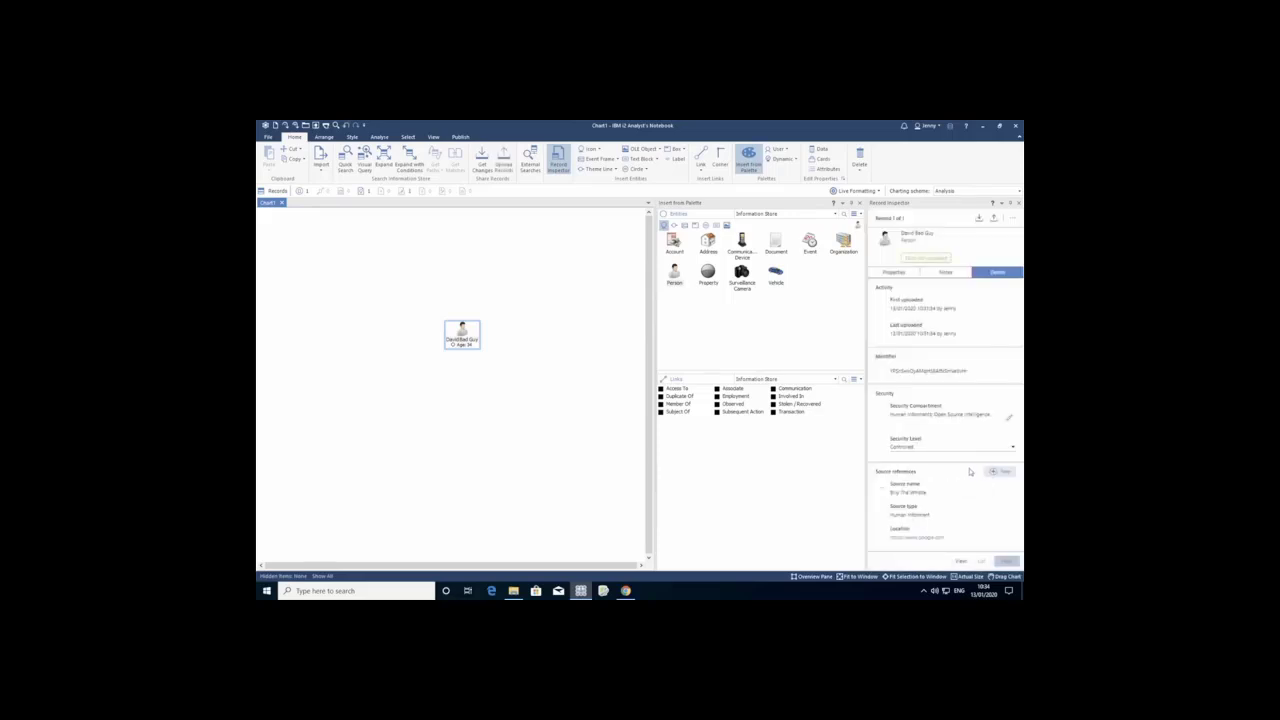
left_click(916, 538)
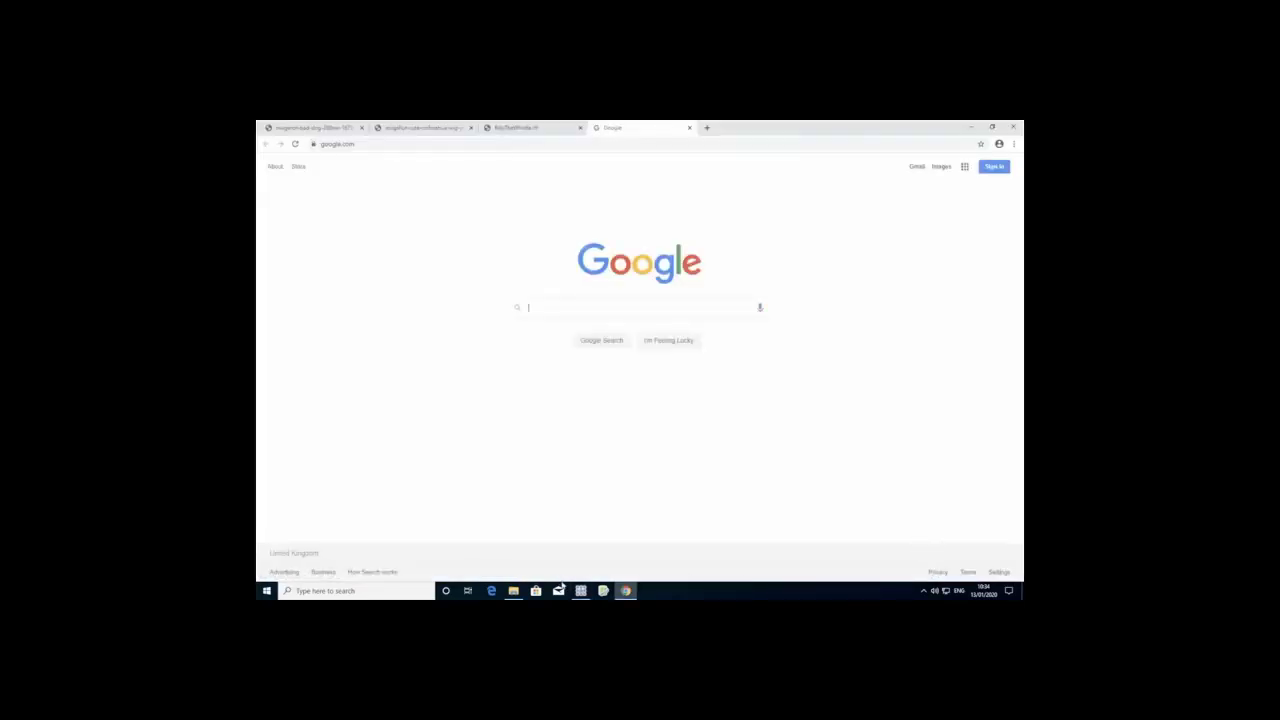
left_click(580, 590)
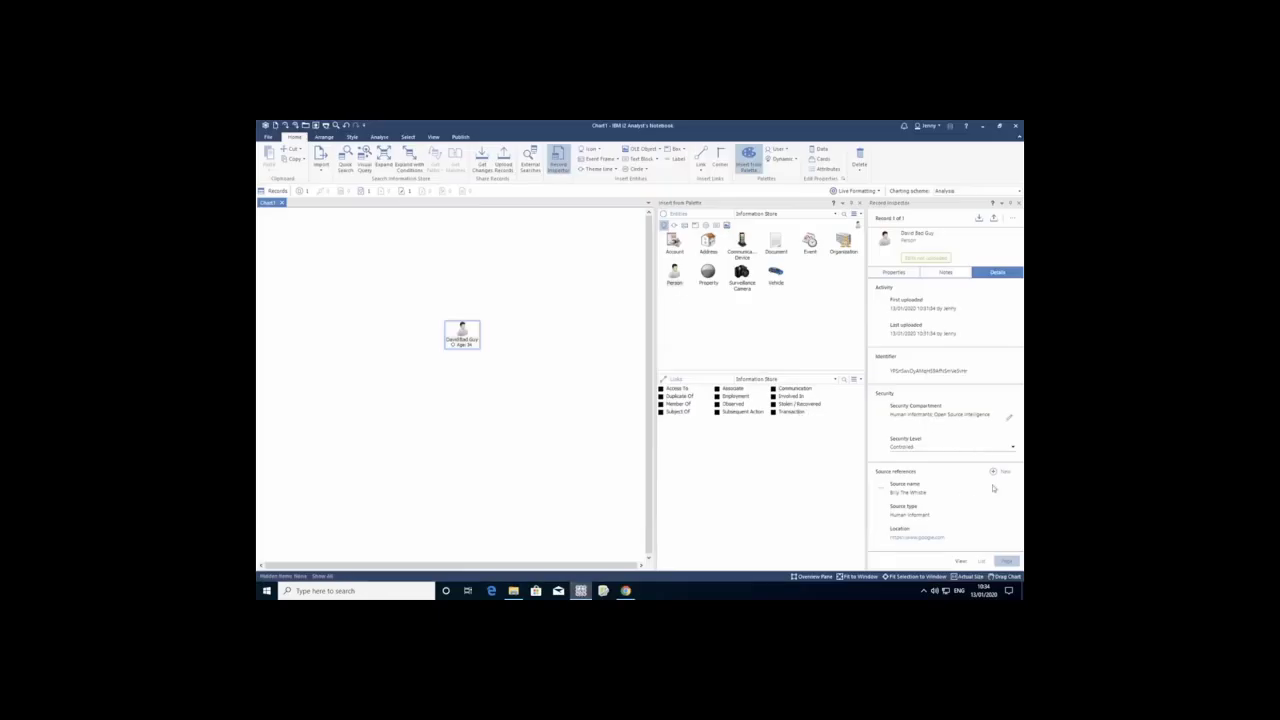
- Change the source reference's location to the BillyTheWhistle.rtf file in the Informants folder, and test its link
left_click(881, 492)
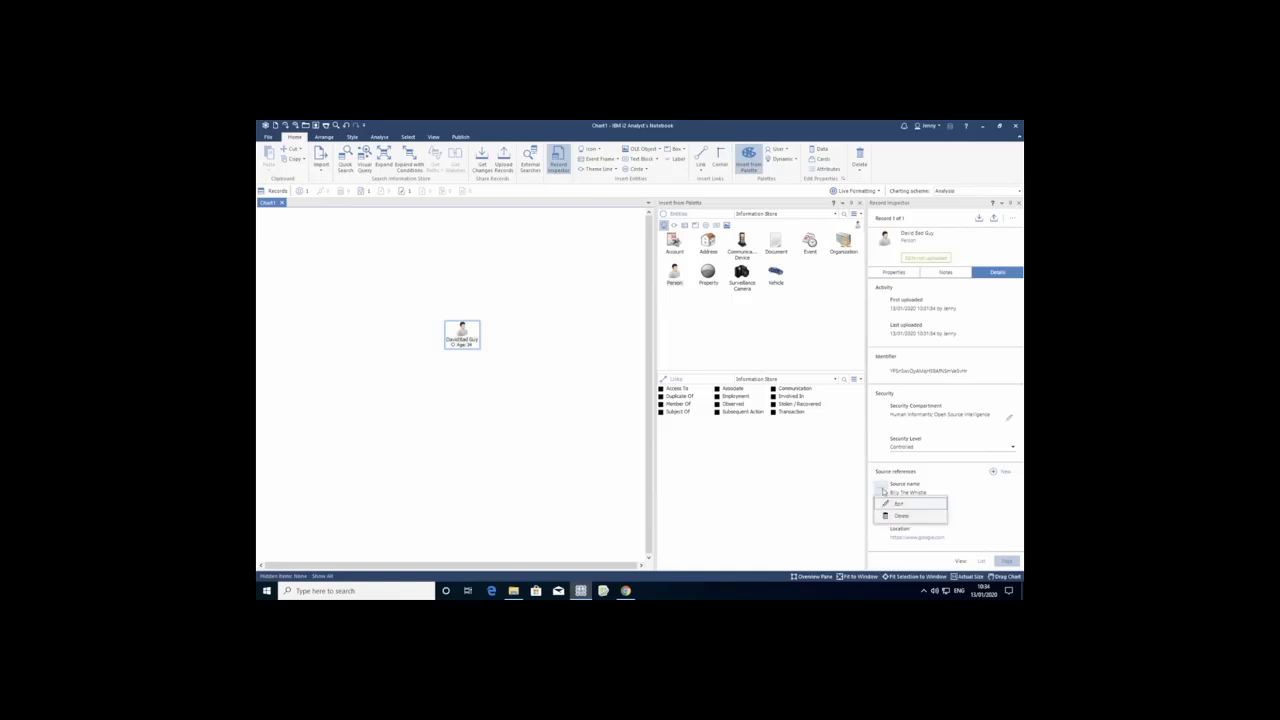
left_click(913, 507)
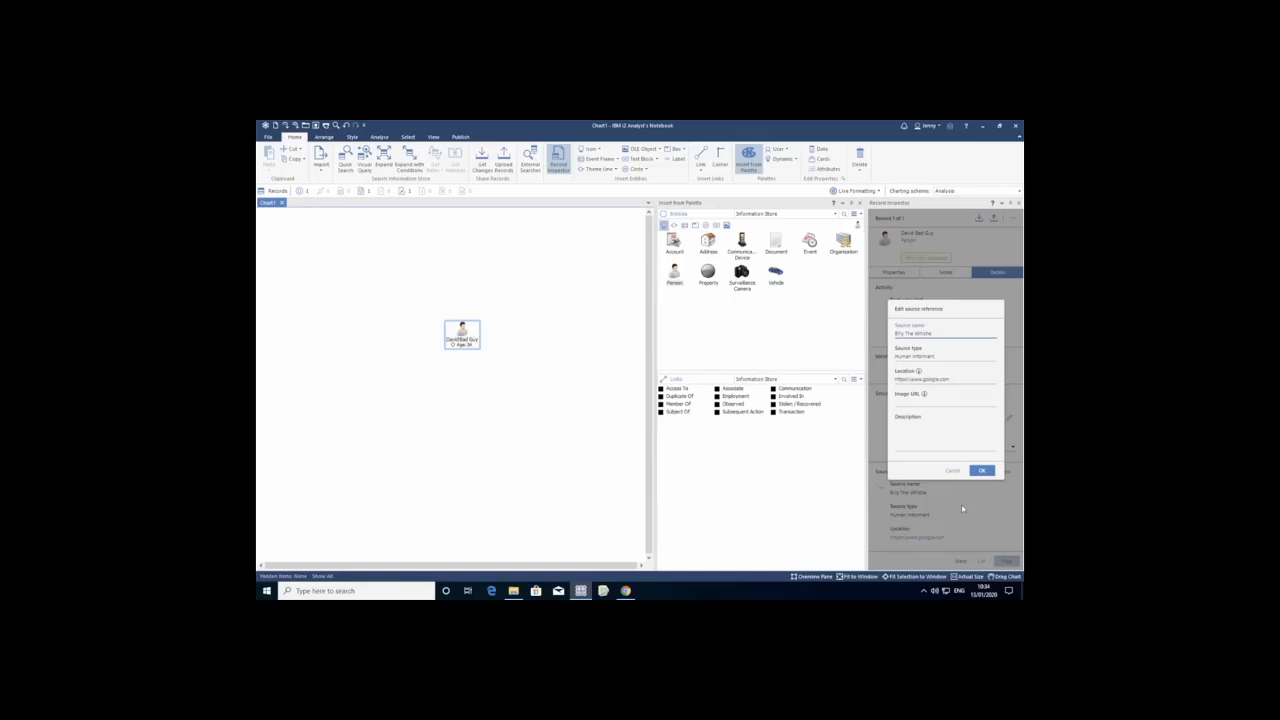
double_click(962, 377)
left_click_drag(975, 378, 880, 382)
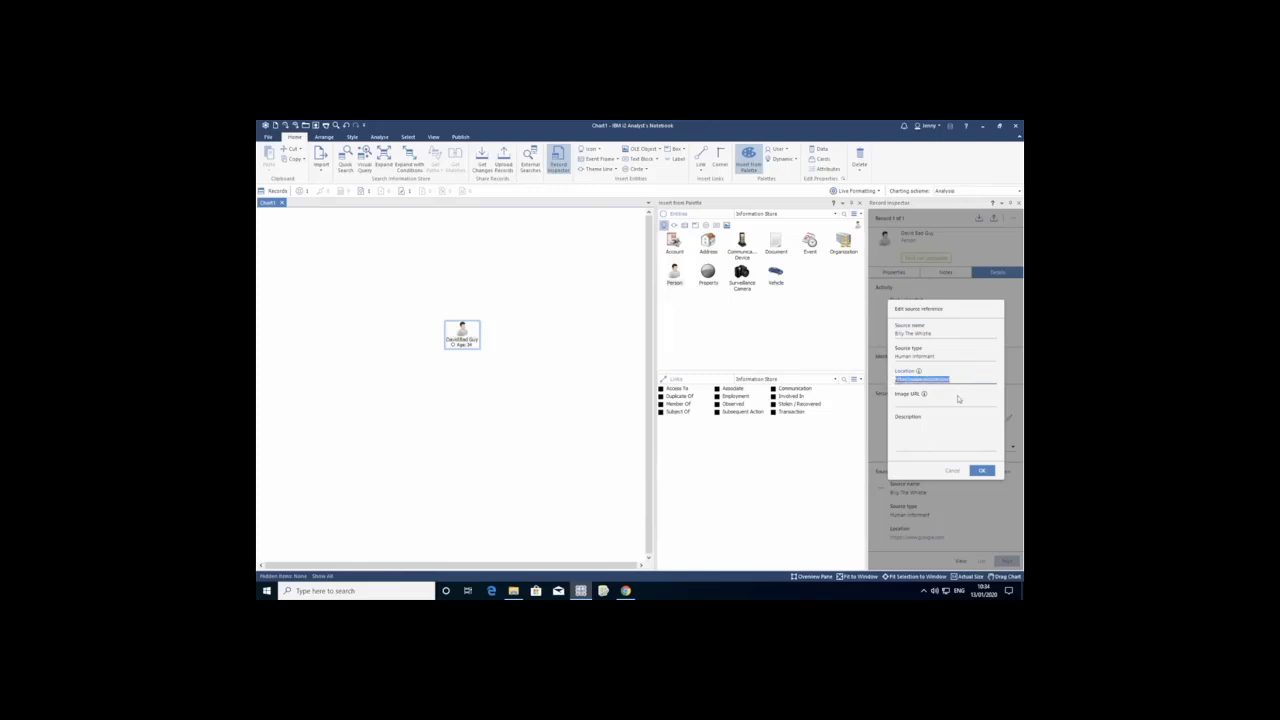
type("h")
key("ctrl+a")
key("BackSpace")
key("ctrl+v")
key("ctrl+a")
key("BackSpace")
type("Emle:\\D:\\Informants\\BillyTheWhite.rtf")
left_click(983, 471)
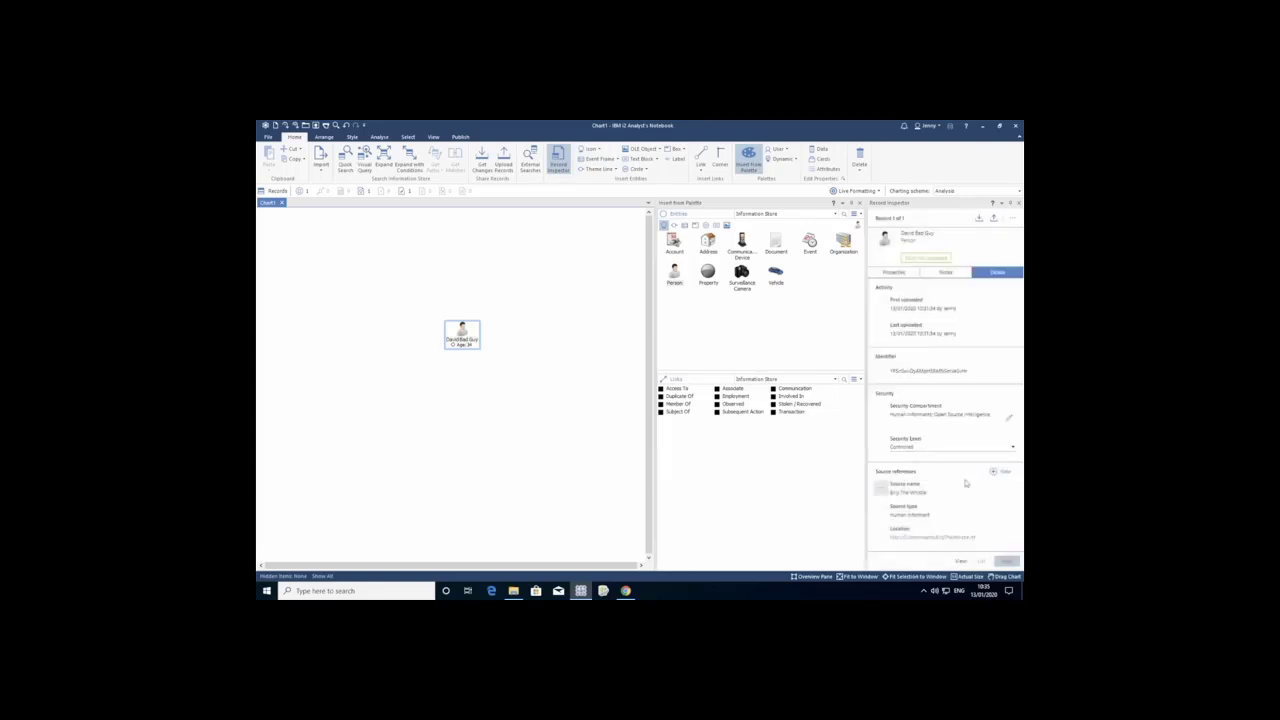
left_click(942, 538)
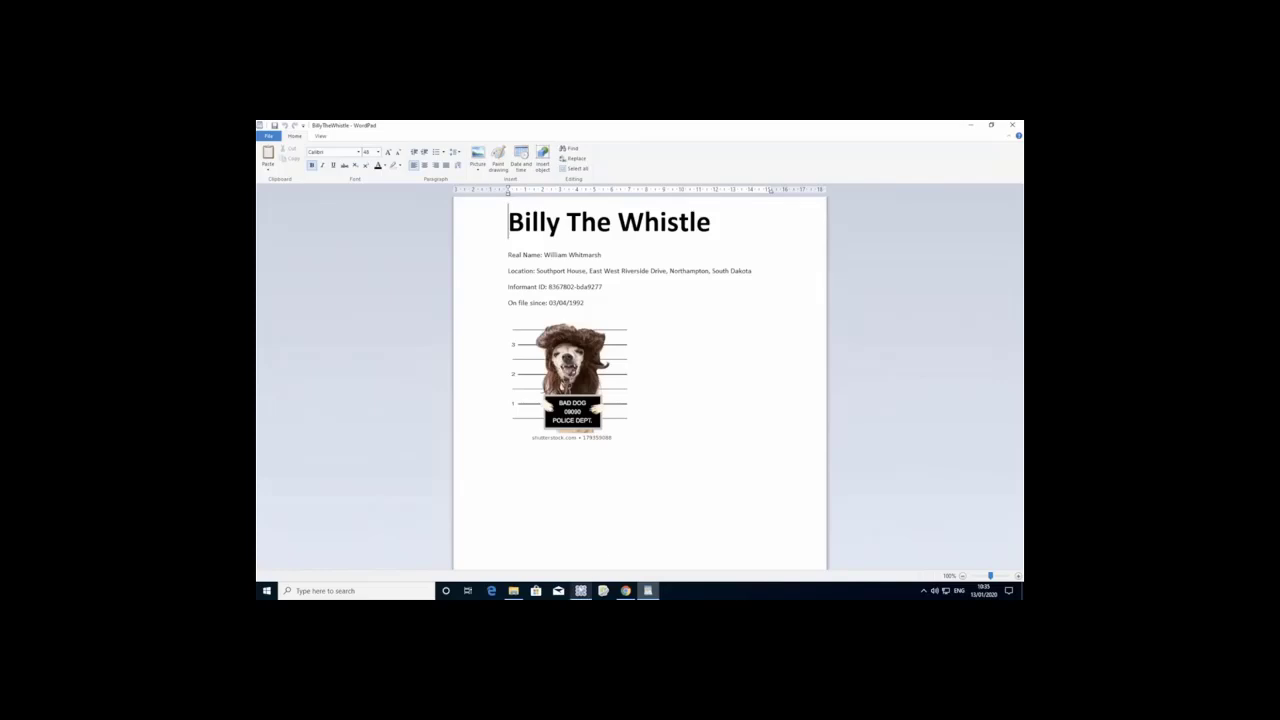
left_click(581, 591)
- Set the source reference's image URL to the address of the shutterstock bad-dog mugshot image open in the browser
left_click(880, 486)
left_click(897, 504)
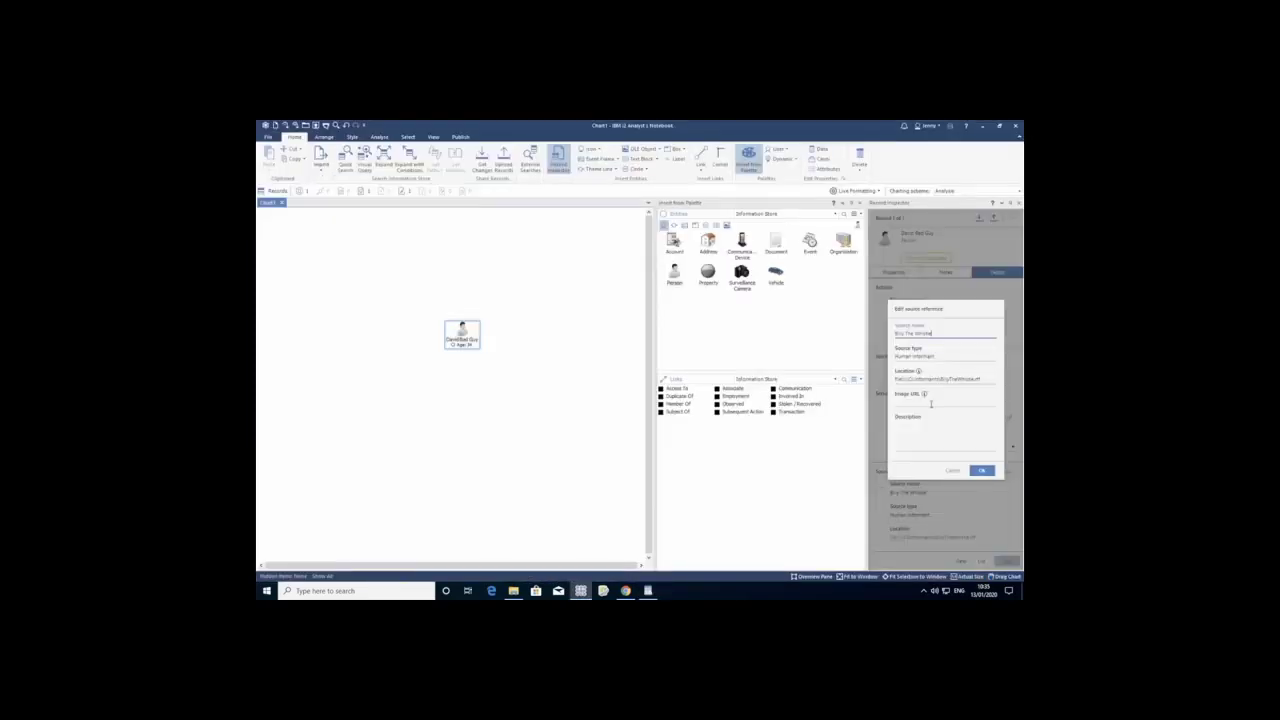
left_click(931, 403)
left_click(625, 591)
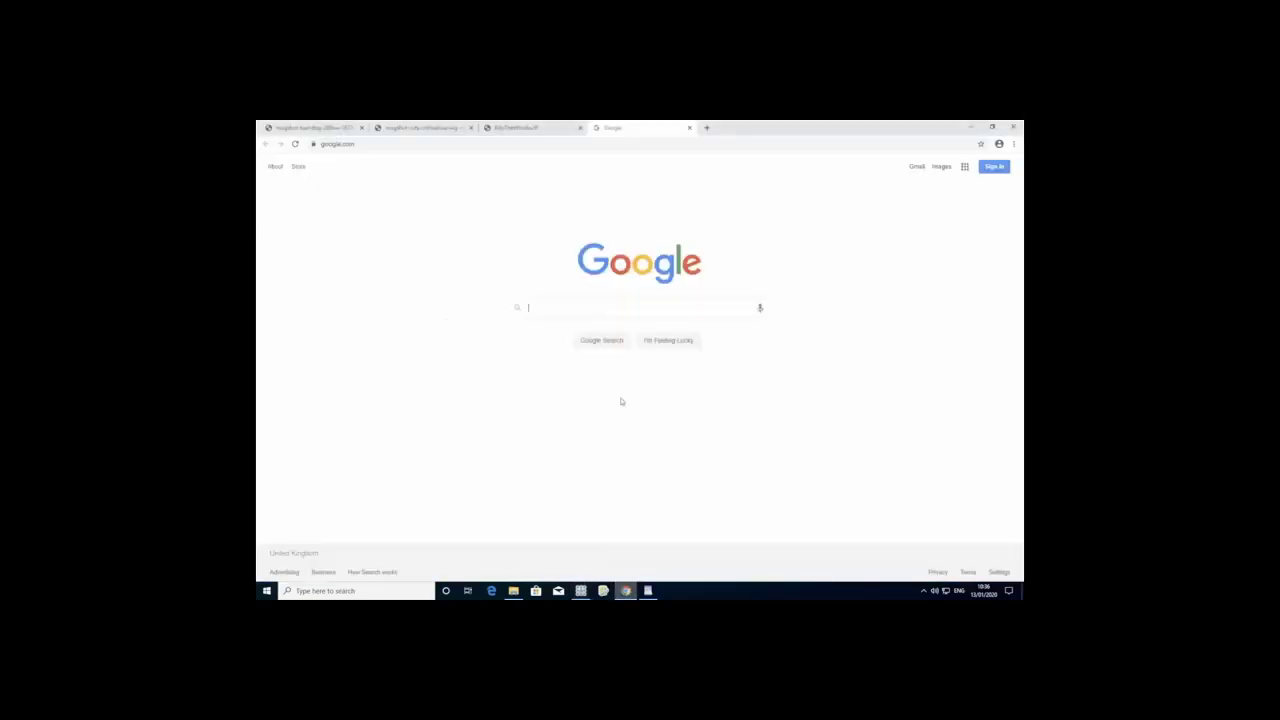
left_click(408, 134)
left_click(313, 133)
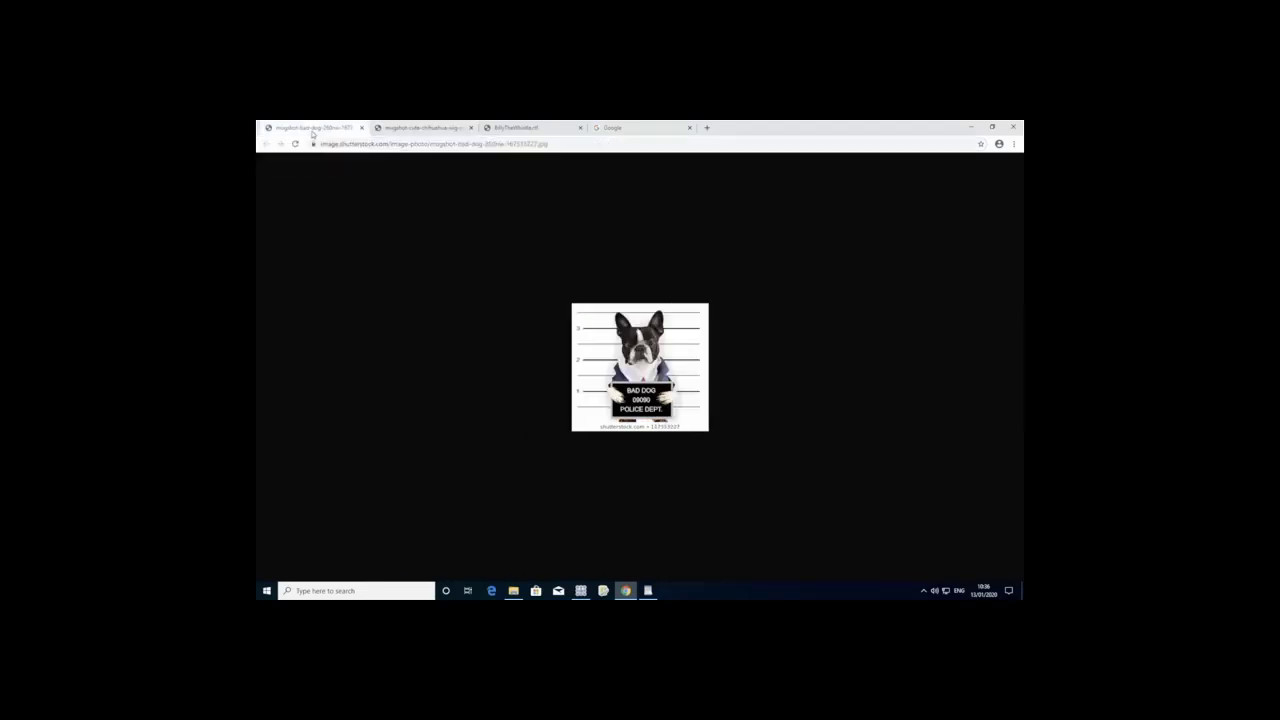
left_click(353, 146)
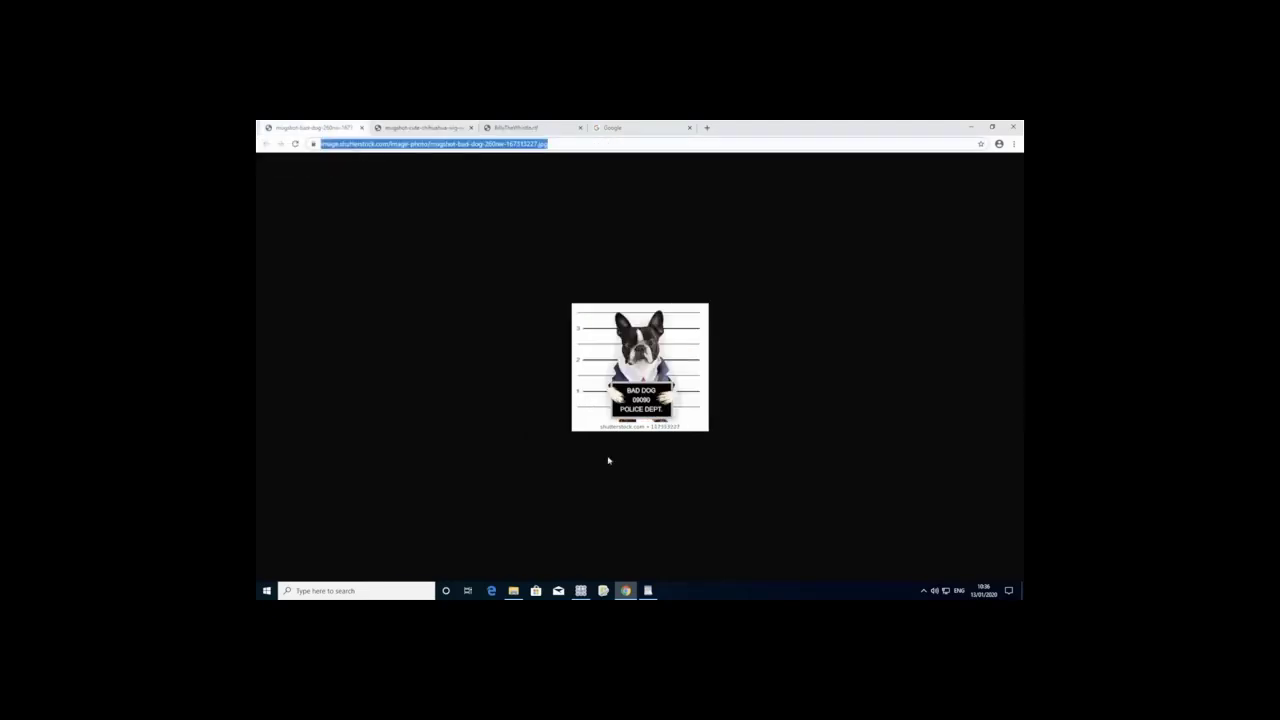
left_click(580, 591)
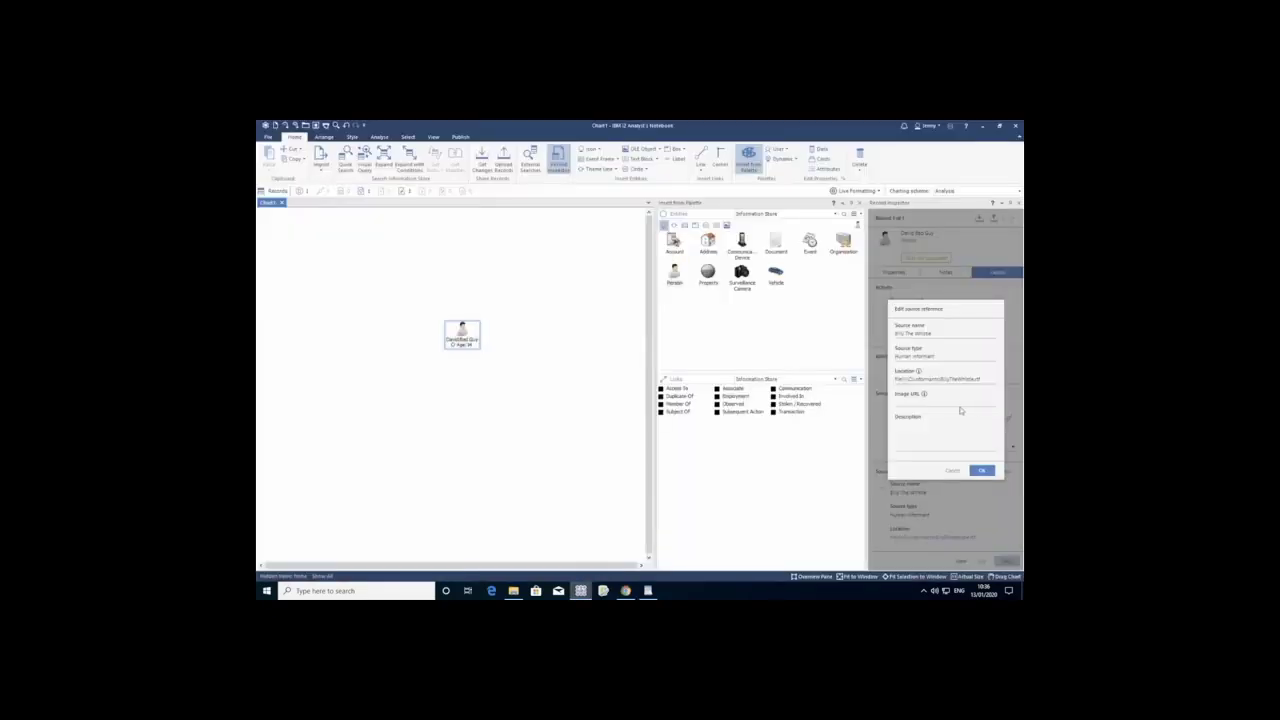
left_click(955, 401)
key("ctrl+v")
- Describe the source as the informant having interviewed with us and confirmed that the person is not a good dude, and save the reference
left_click(938, 421)
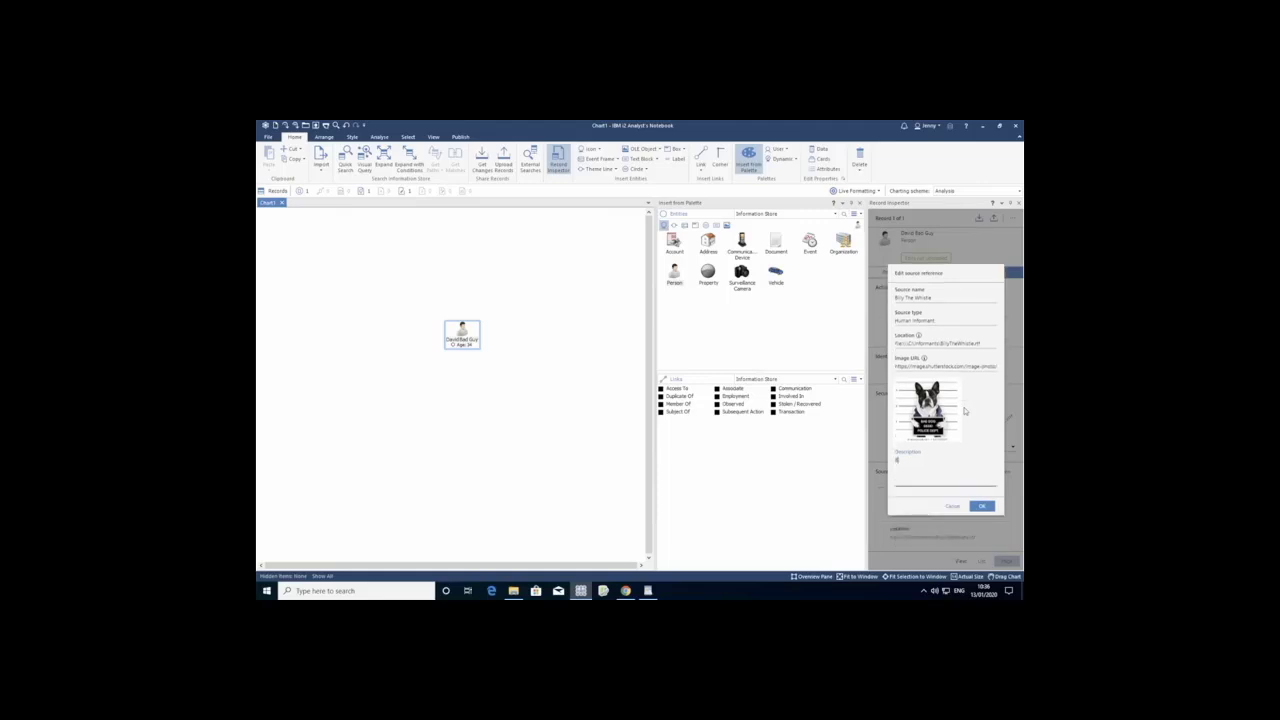
type("Billy the Wh")
type("istl")
type("e man")
type("ith us and confirmed")
type(" the Da")
type("vid Bad Guy is not a good role.")
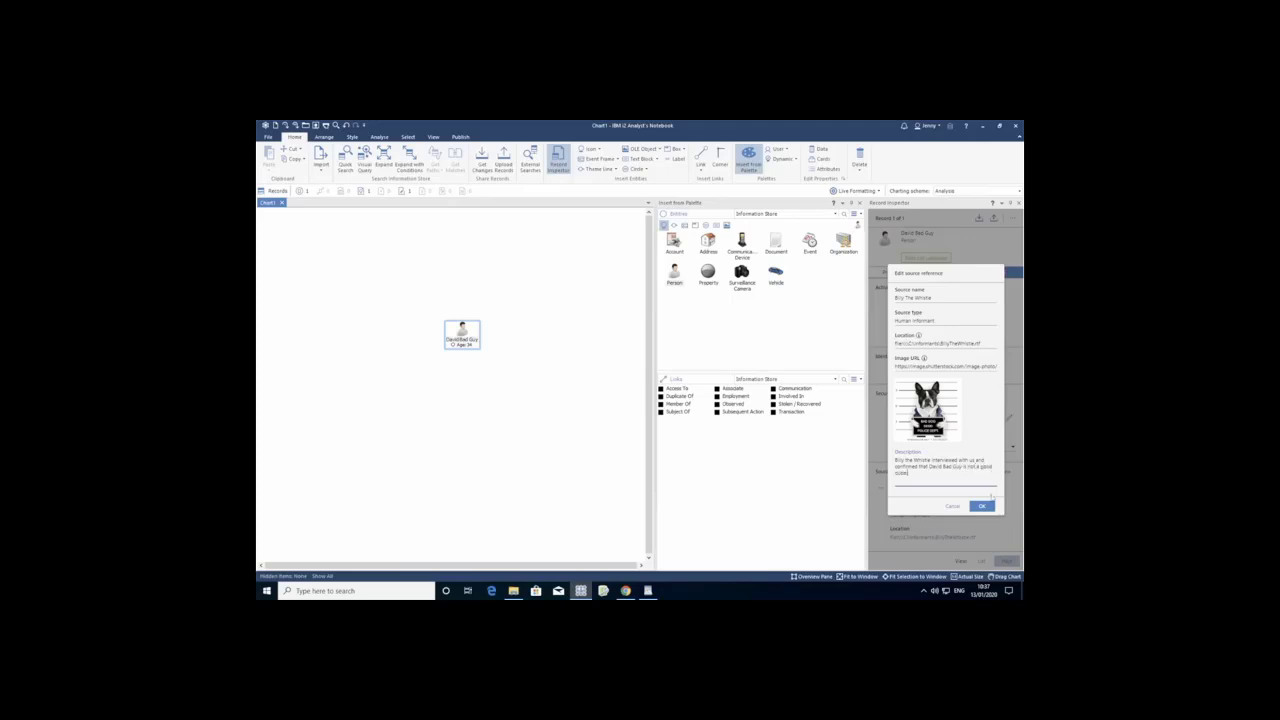
left_click(982, 506)
- Upload the edited person record with its new source reference to the Information Store
scroll(978, 428, "down", 3)
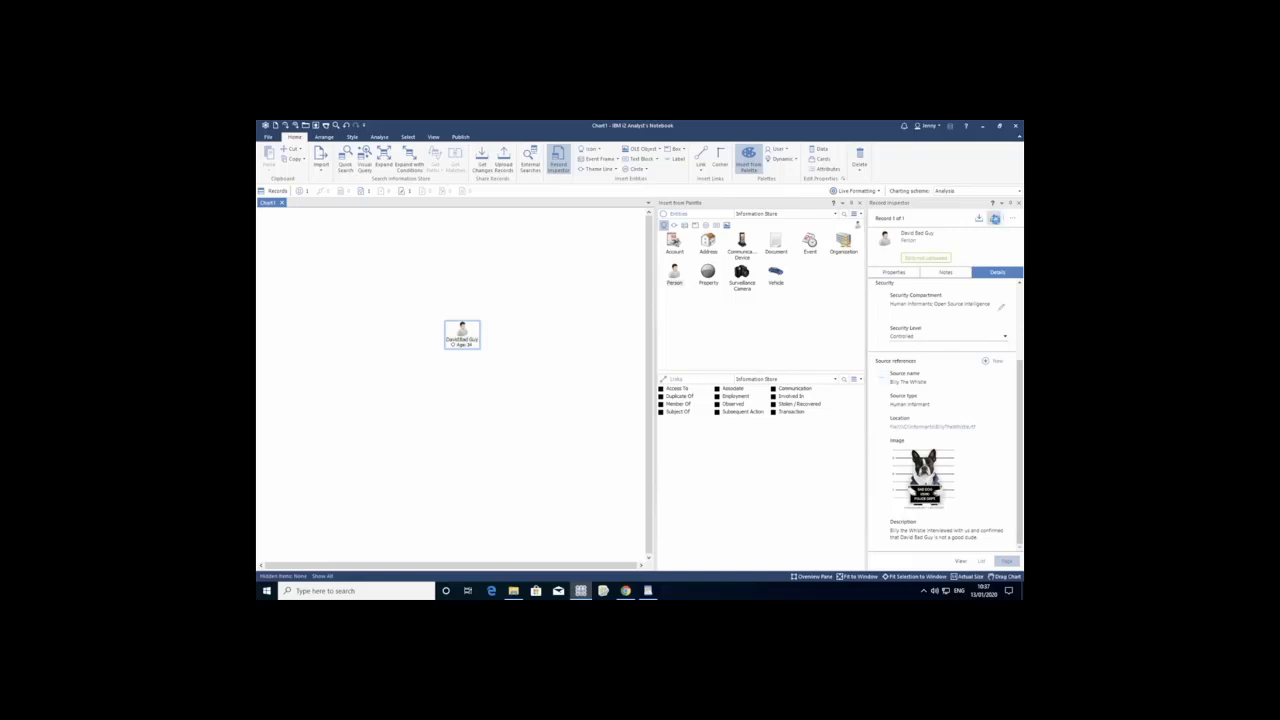
left_click(995, 218)
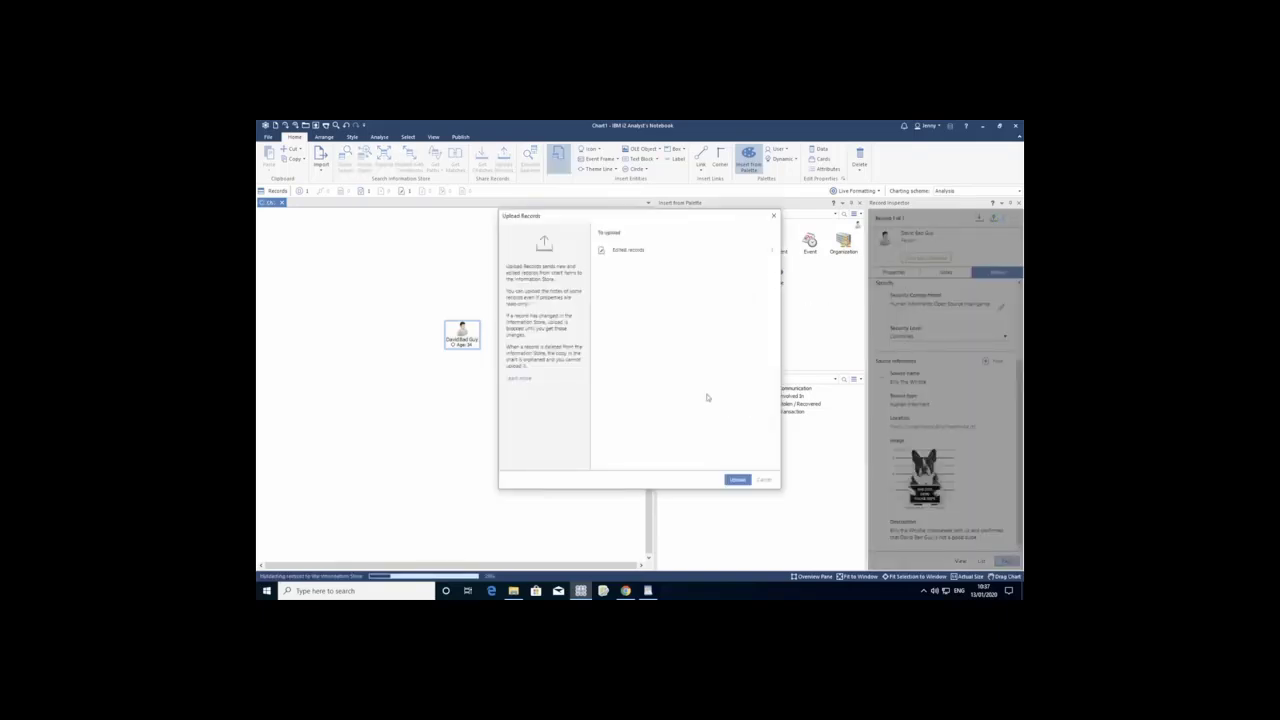
left_click(737, 480)
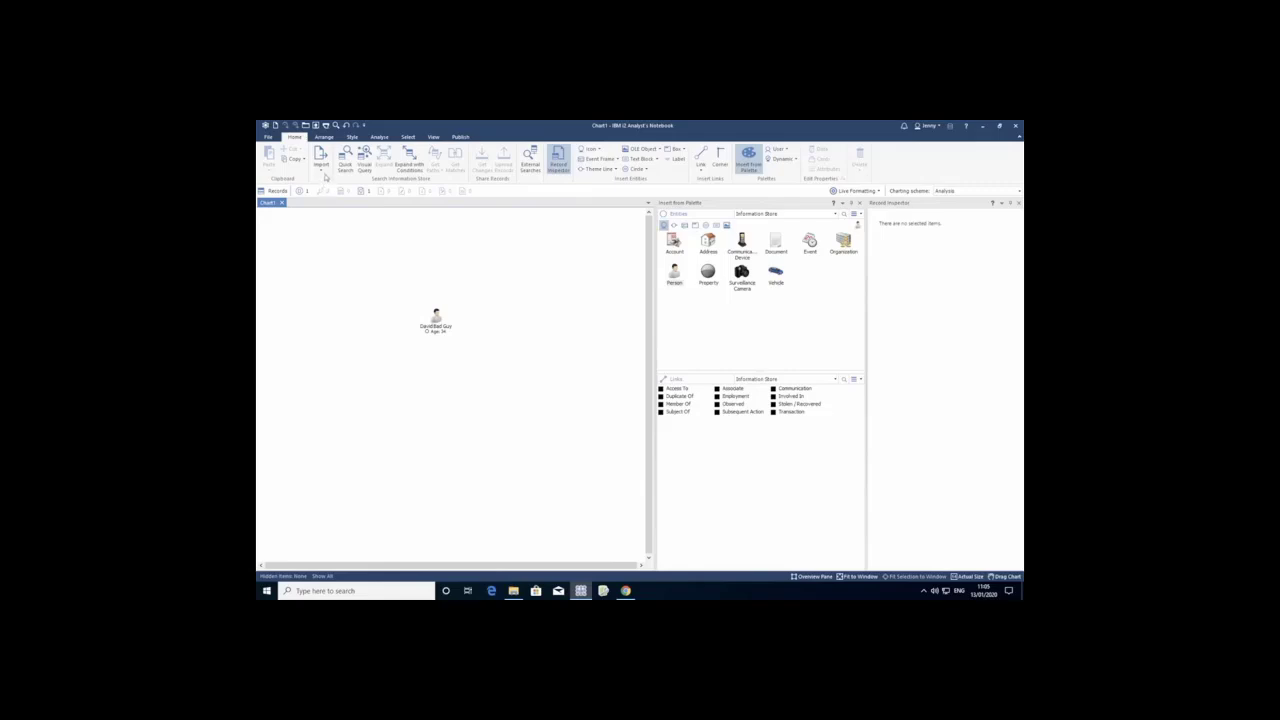
- Open the saved importSourceRefs import specification for editing and go to its import details
left_click(322, 170)
left_click(342, 180)
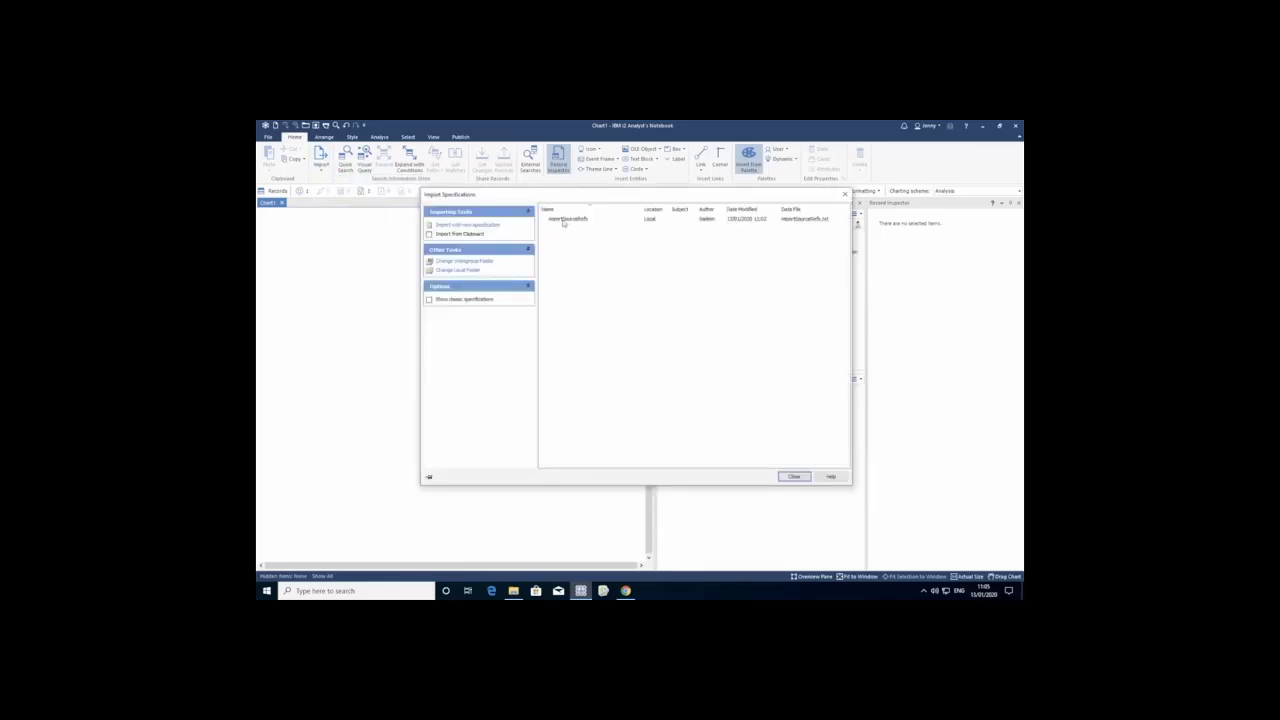
left_click(567, 220)
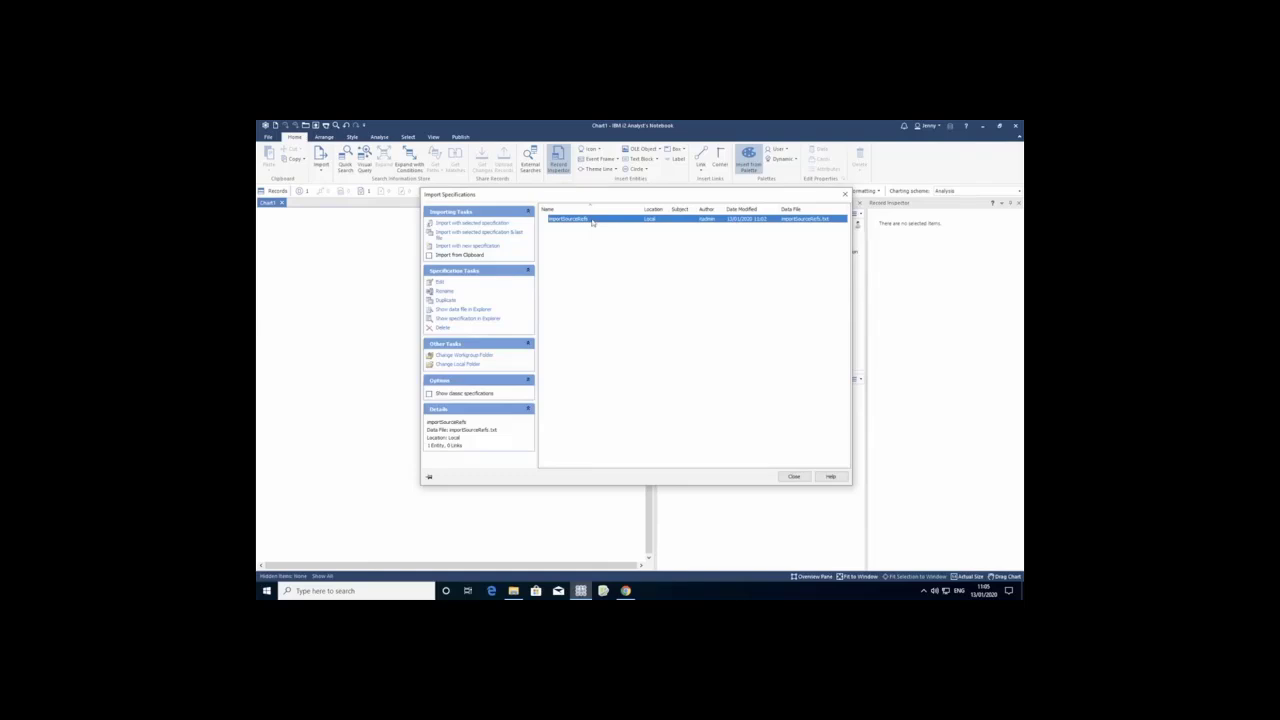
double_click(592, 221)
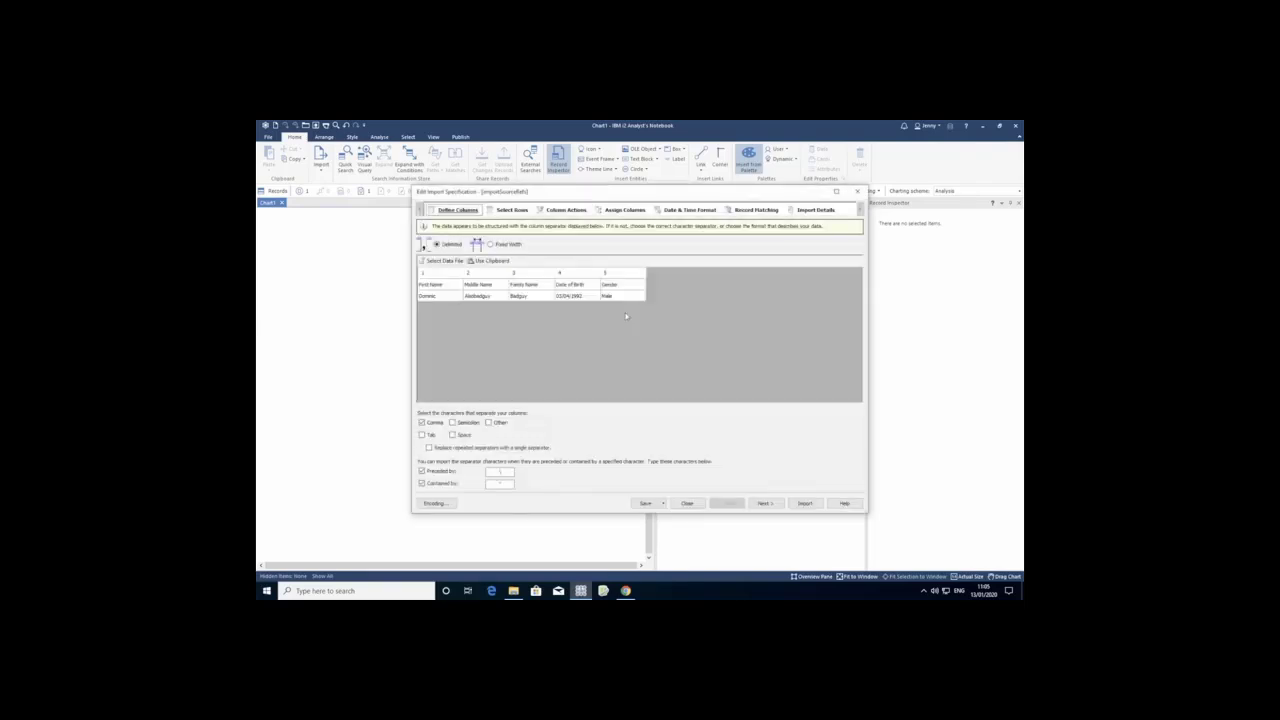
left_click(826, 215)
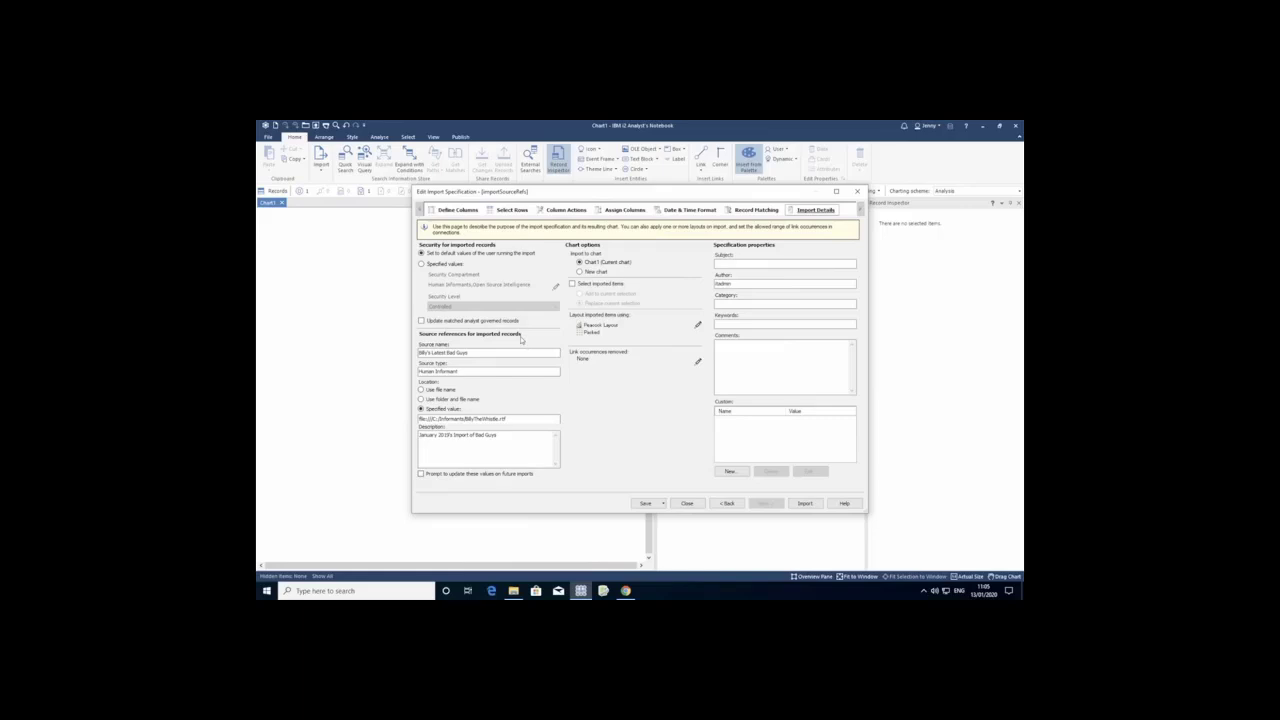
- Check the source type for imported records, run the import into the current chart, and dismiss the import report
left_click(457, 371)
left_click(815, 505)
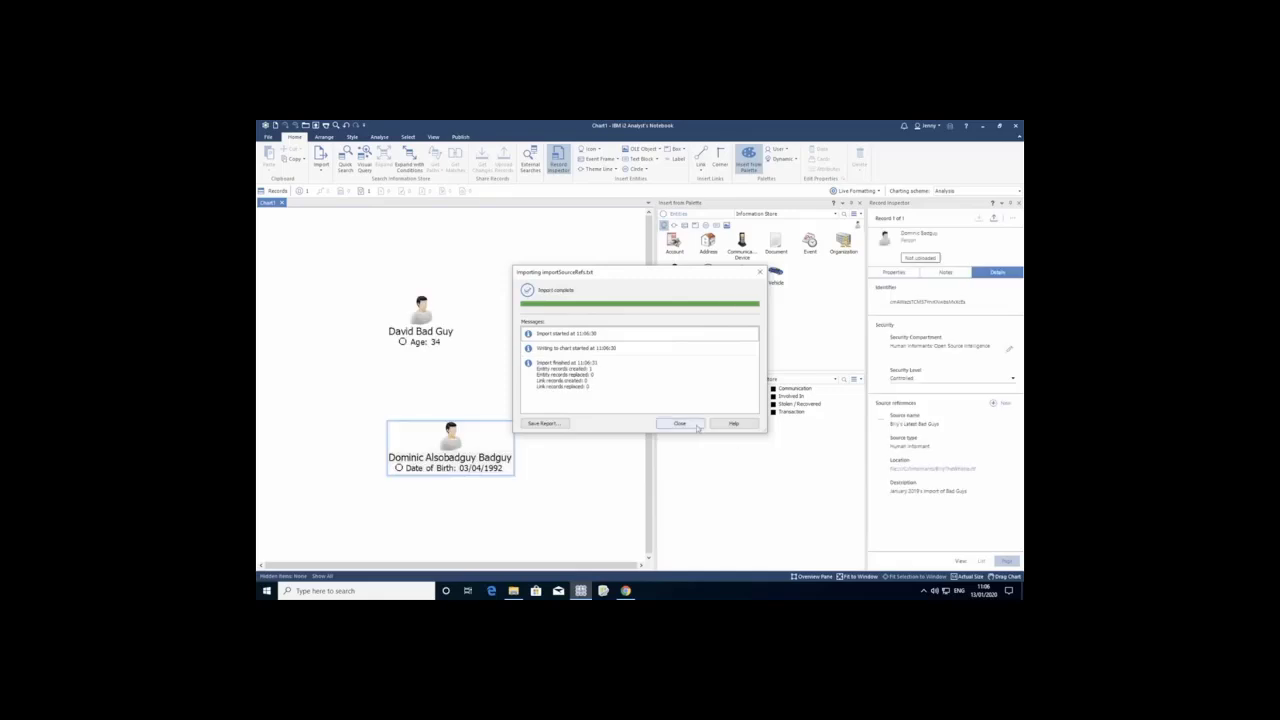
left_click(680, 424)
- Test the location link in the imported person's source reference, and return to the chart from the opened document
scroll(469, 408, "down", 3)
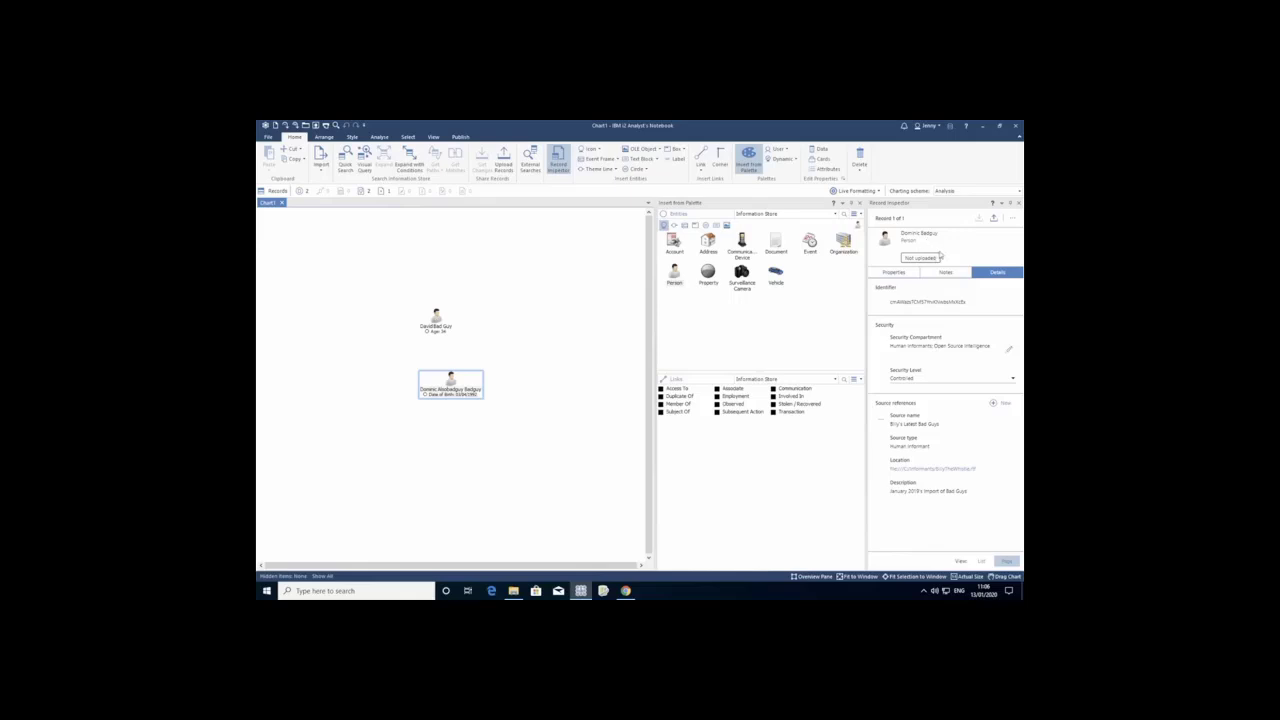
left_click(933, 469)
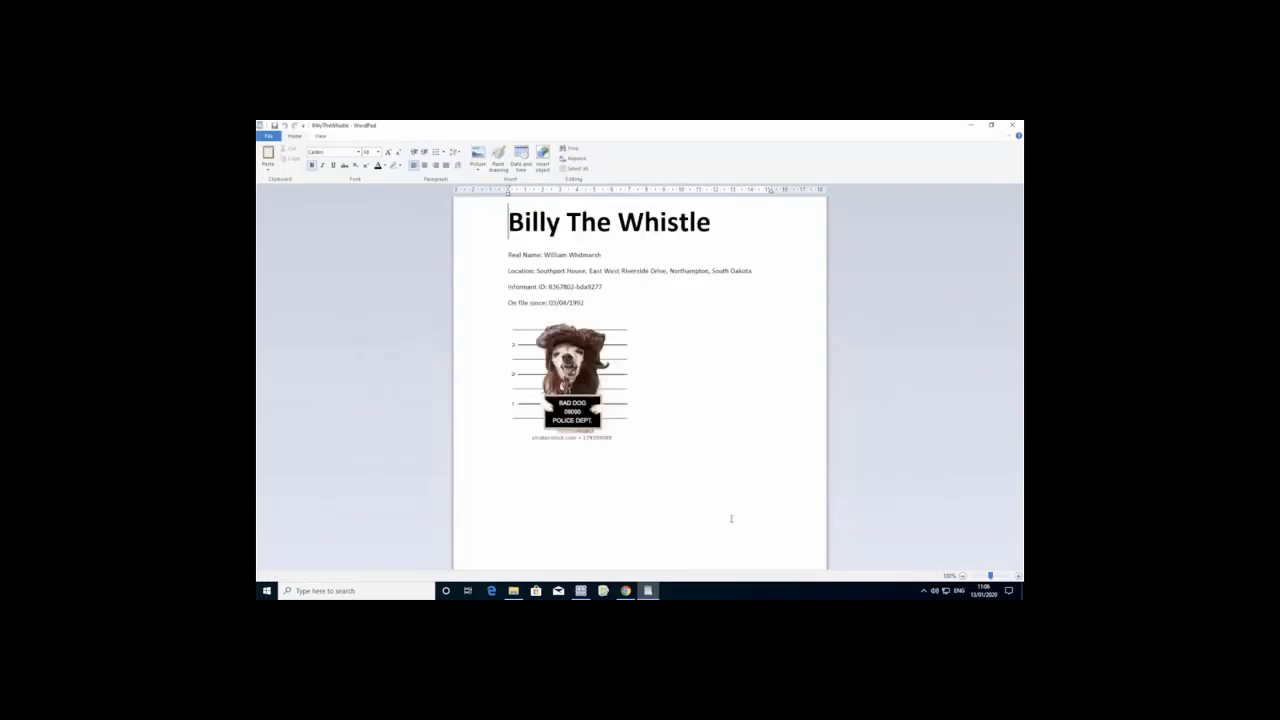
left_click(581, 591)
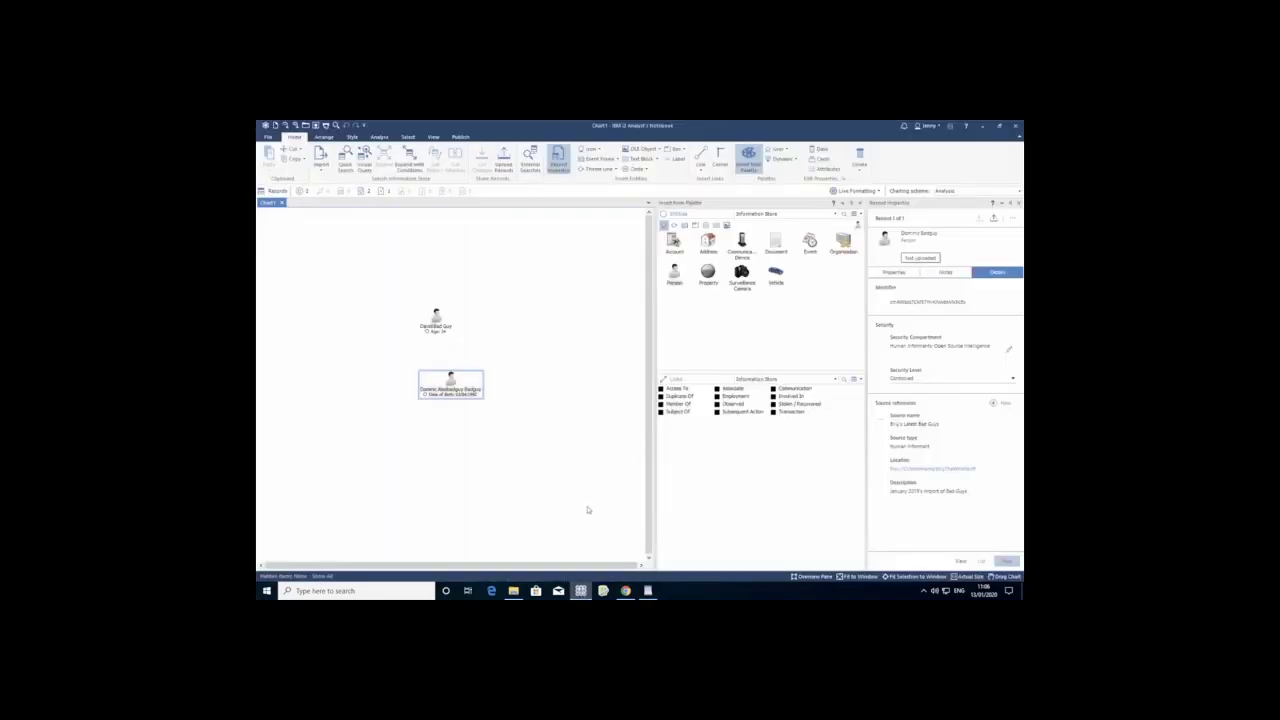